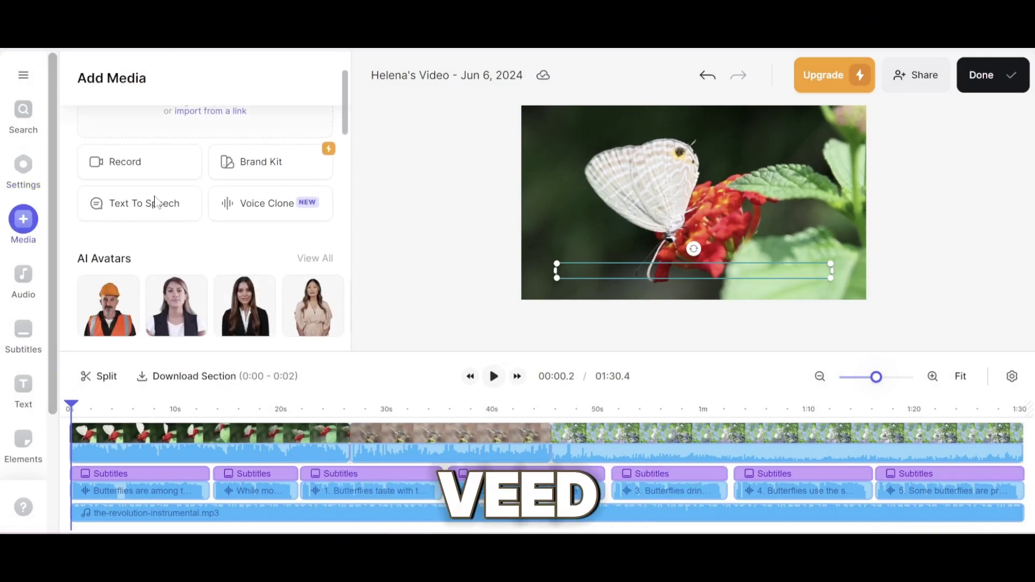
Browse the Text To Speech, Audio and Subtitles panels for the butterfly project.
click(166, 208)
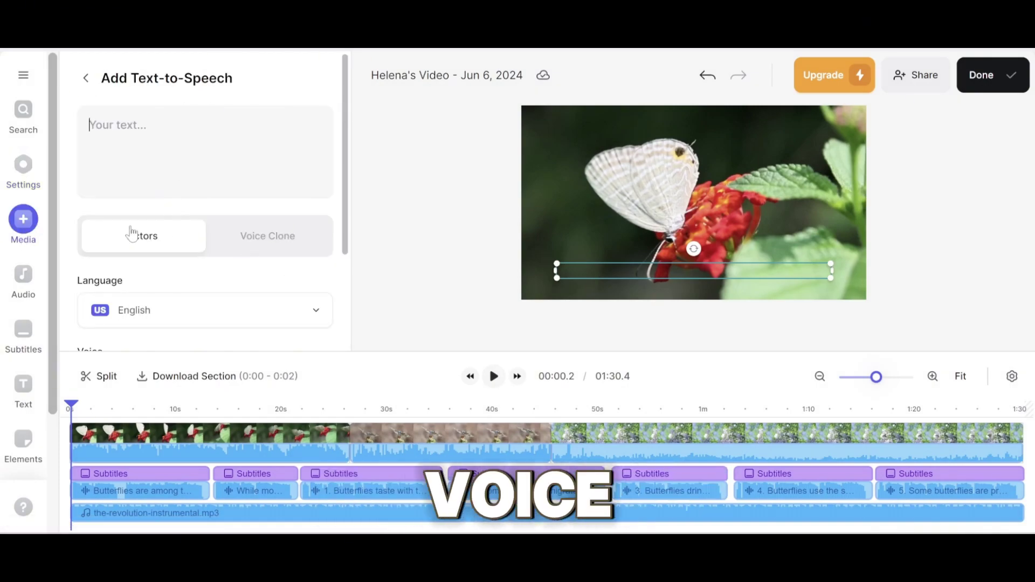
scroll(137, 259, down, 2)
click(22, 275)
scroll(143, 341, down, 2)
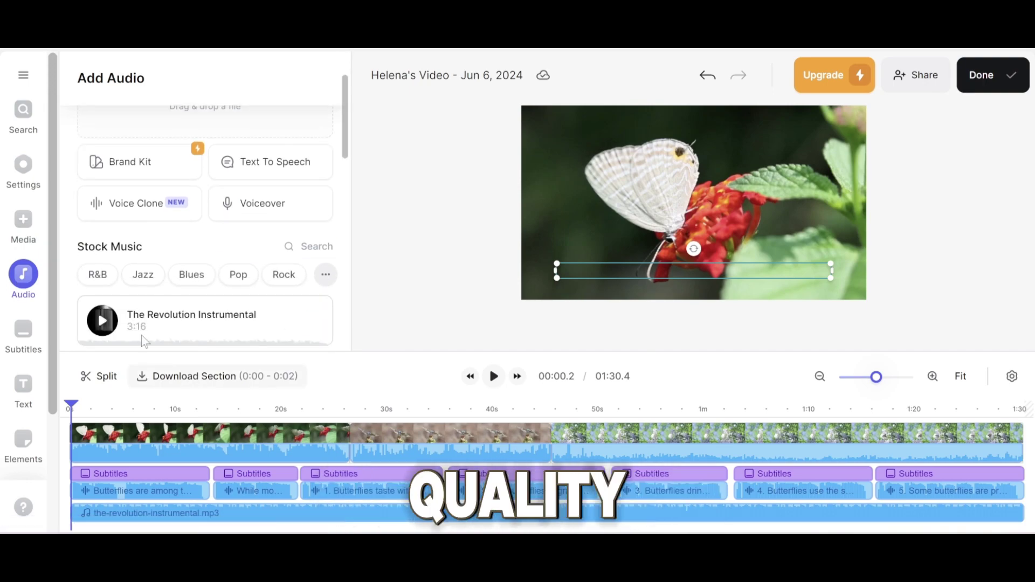
click(24, 338)
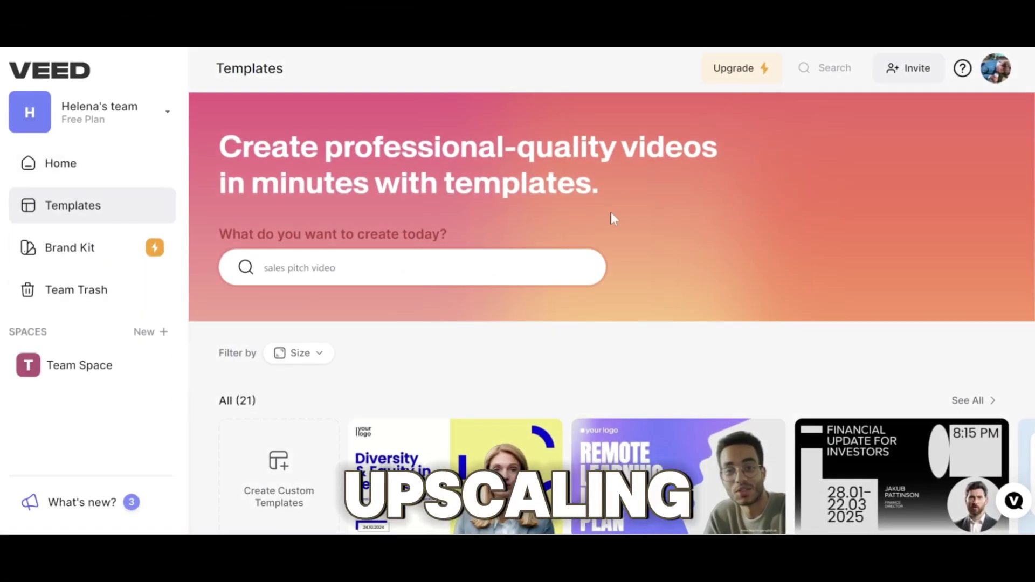
scroll(611, 218, down, 3)
scroll(633, 293, down, 2)
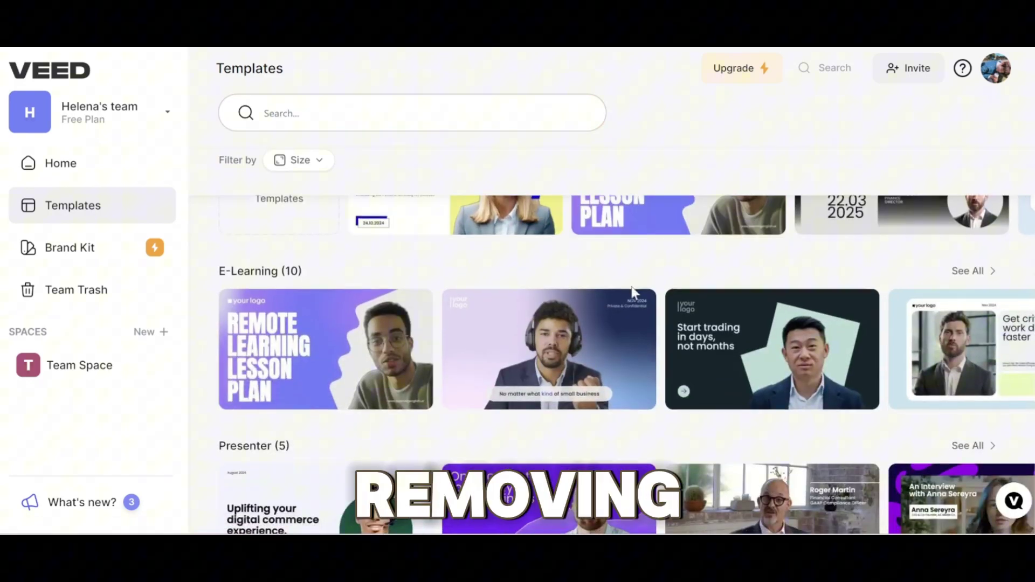
scroll(633, 293, down, 3)
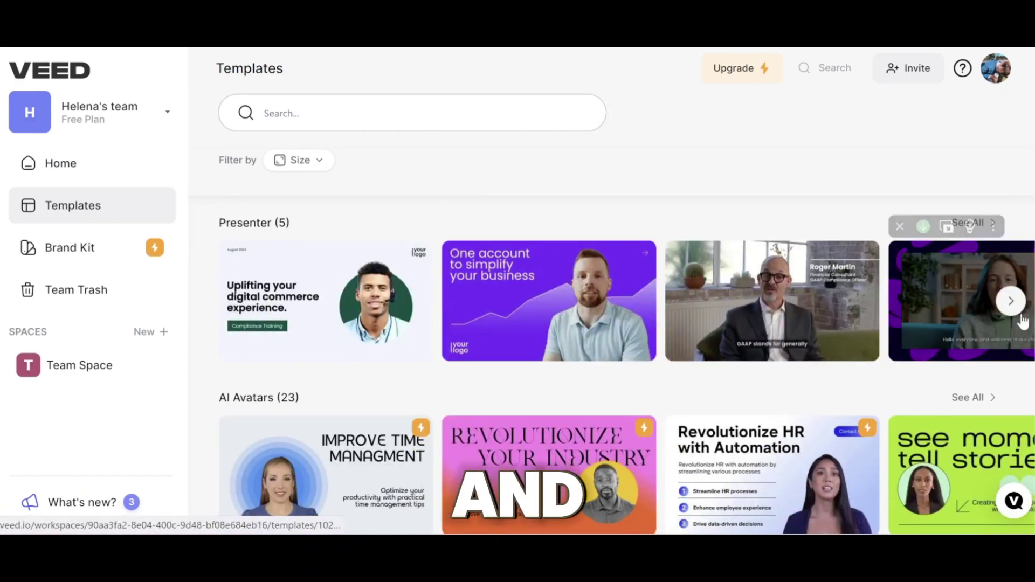
scroll(1023, 321, down, 3)
scroll(1019, 328, down, 1)
scroll(1012, 336, up, 1)
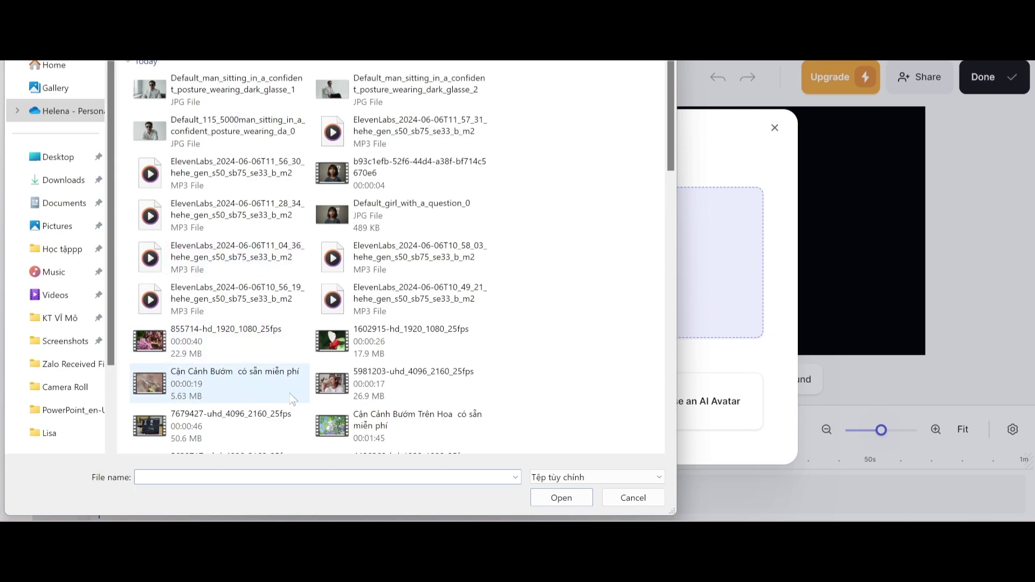
Upload the butterfly-on-flowers clip and delete everything after 0:42.
double_click(328, 421)
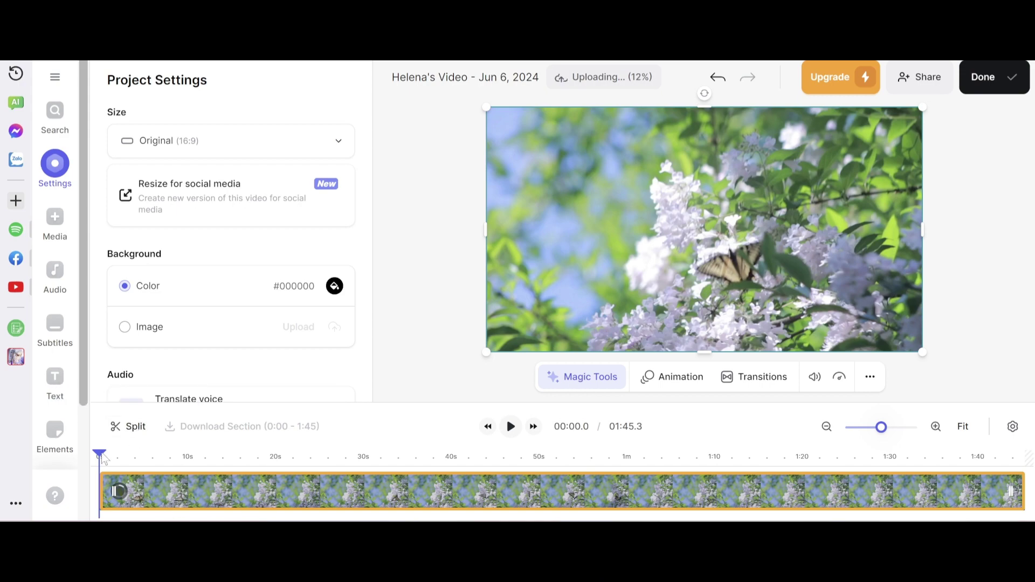
mouse_move(103, 458)
mouse_down()
mouse_move(810, 484)
mouse_move(473, 502)
mouse_up()
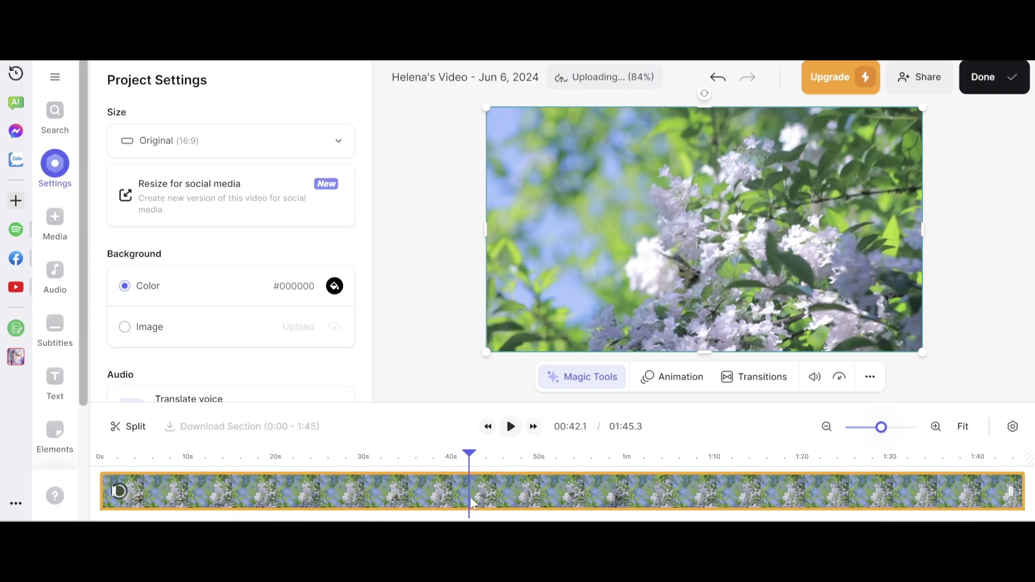
click(127, 427)
click(563, 497)
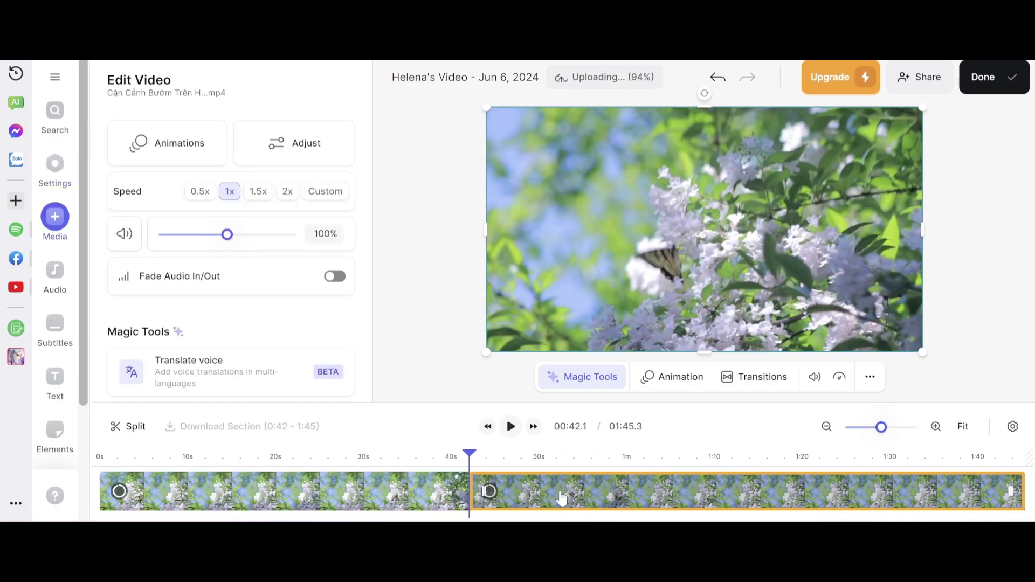
drag(562, 496, 557, 492)
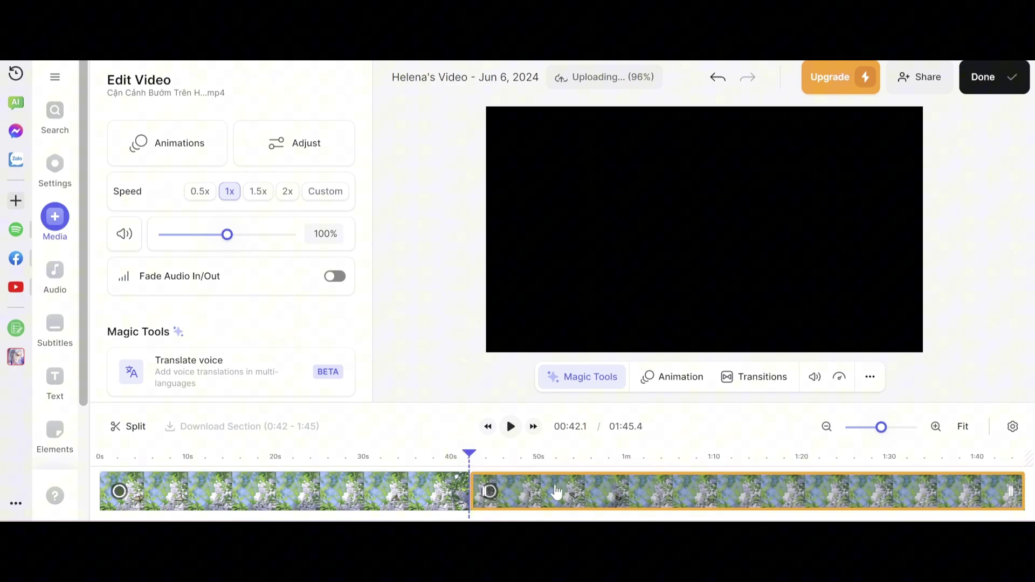
right_click(589, 495)
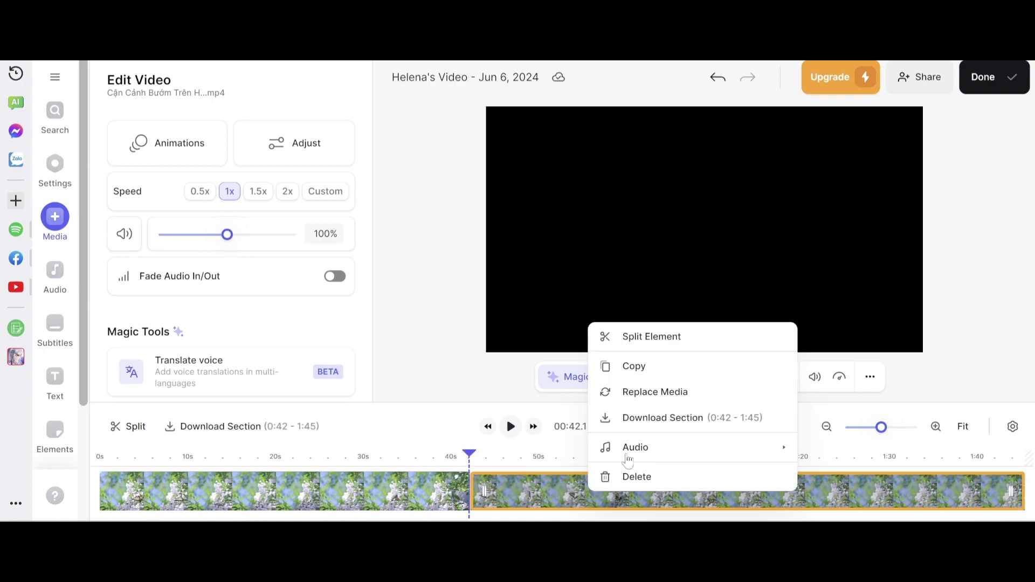
click(630, 478)
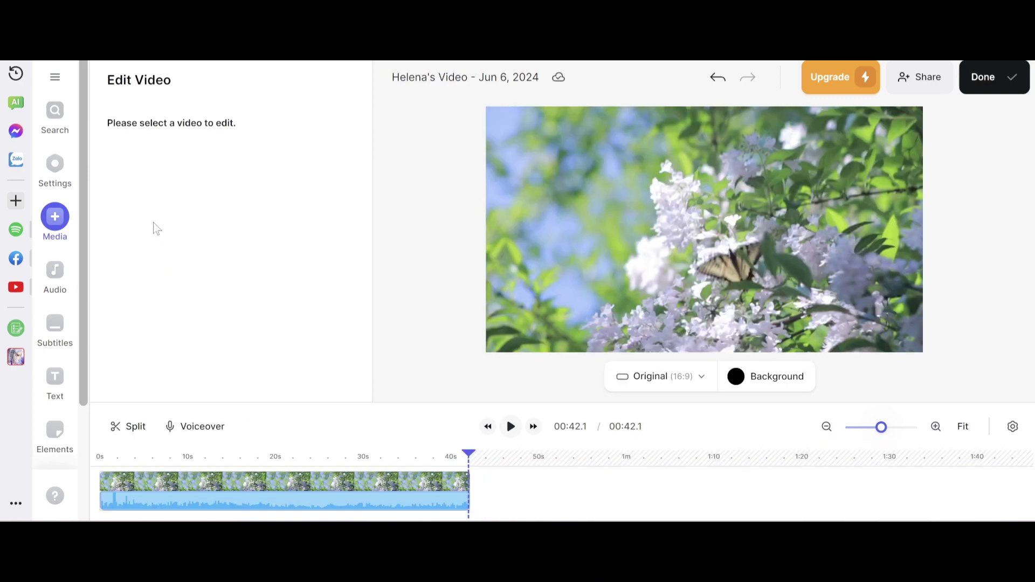
Upload clips 855714-hd_1920_1080_25fps and 1602915-hd_1920_1080_25fps together through Search's Upload File.
click(48, 130)
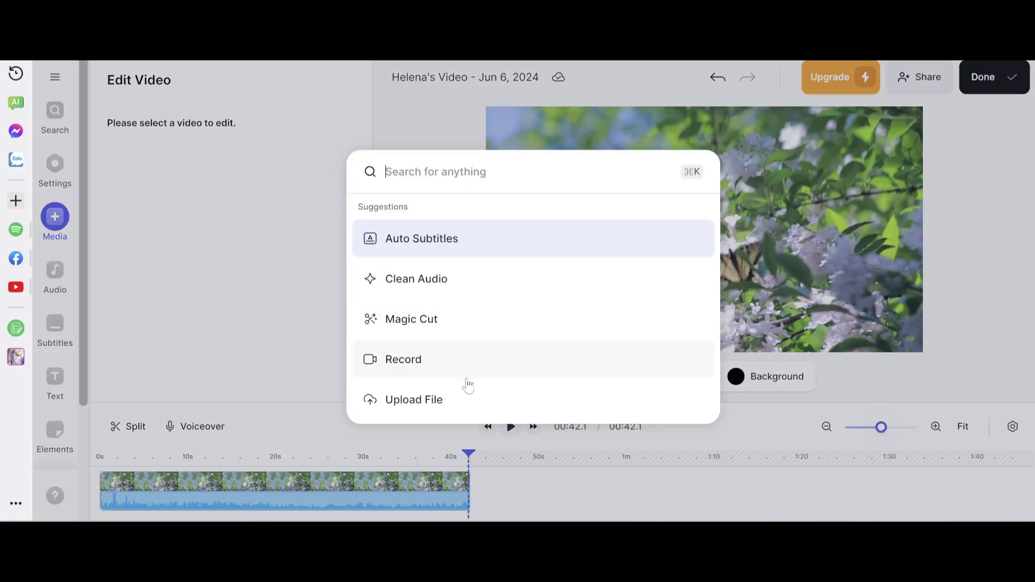
click(440, 389)
click(320, 179)
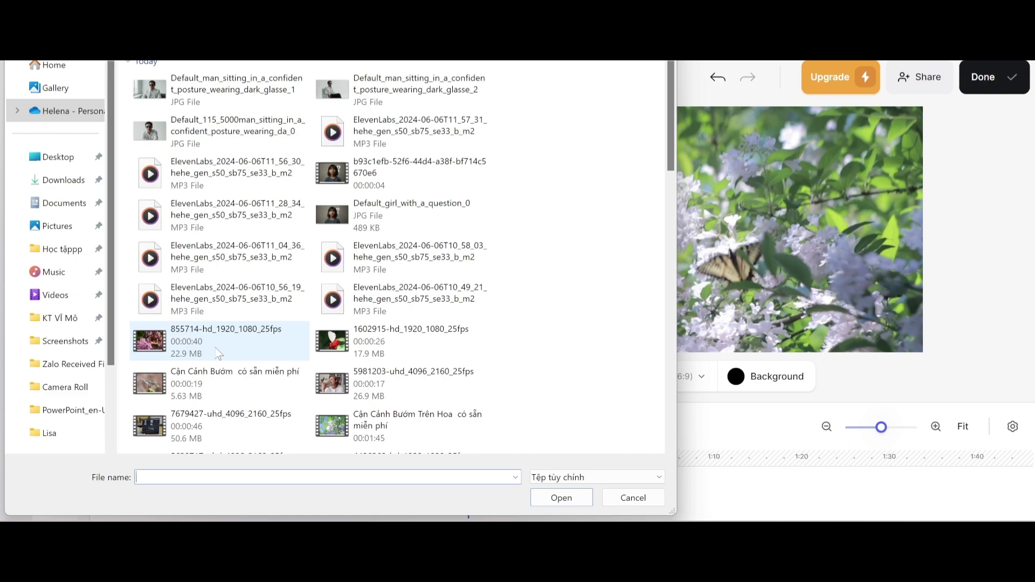
click(314, 347)
ctrl+click(274, 357)
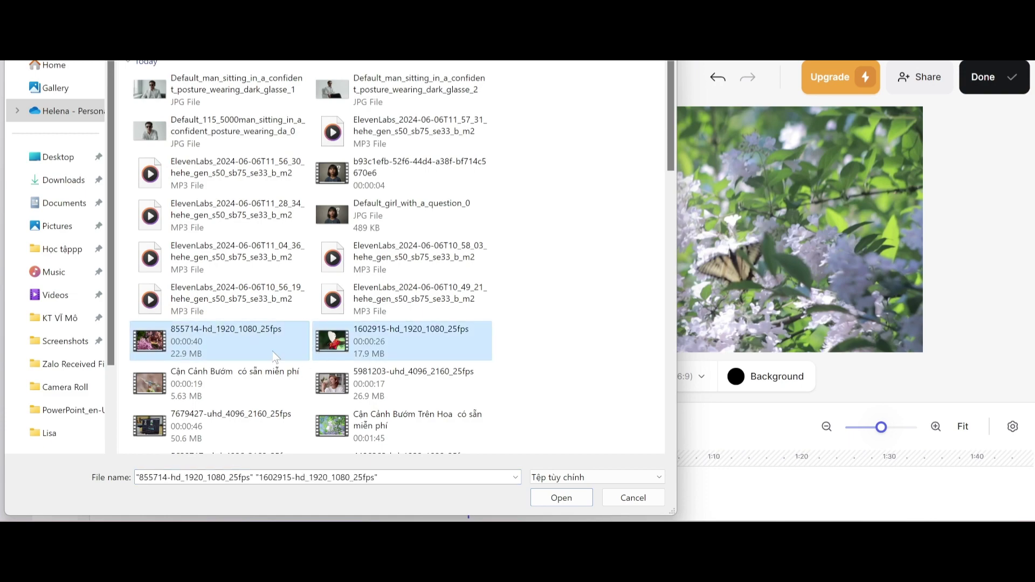
click(562, 499)
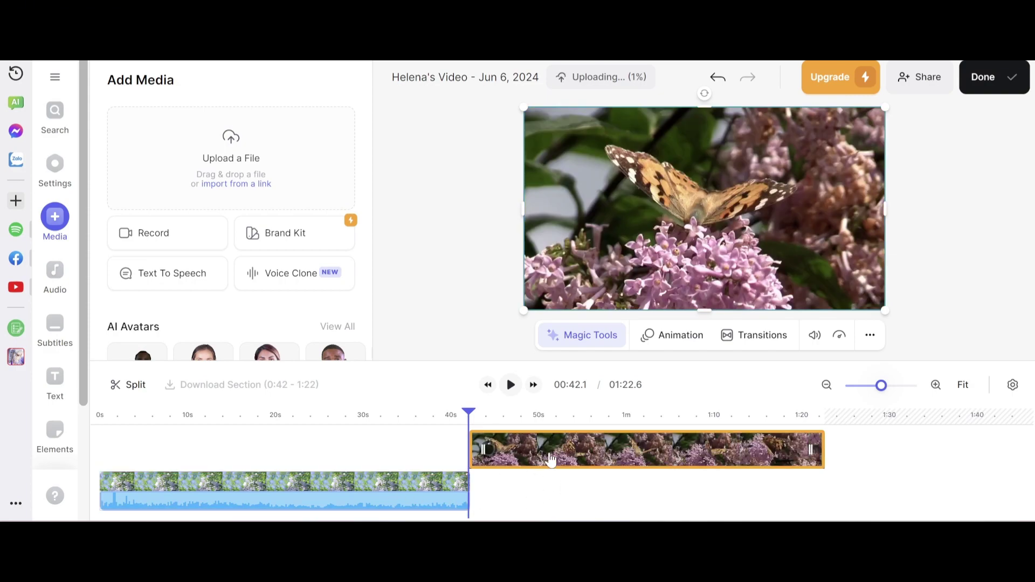
Place the new clip after the first, and give the first clip Float in and Ken Burns Out.
drag(550, 458, 533, 492)
click(299, 491)
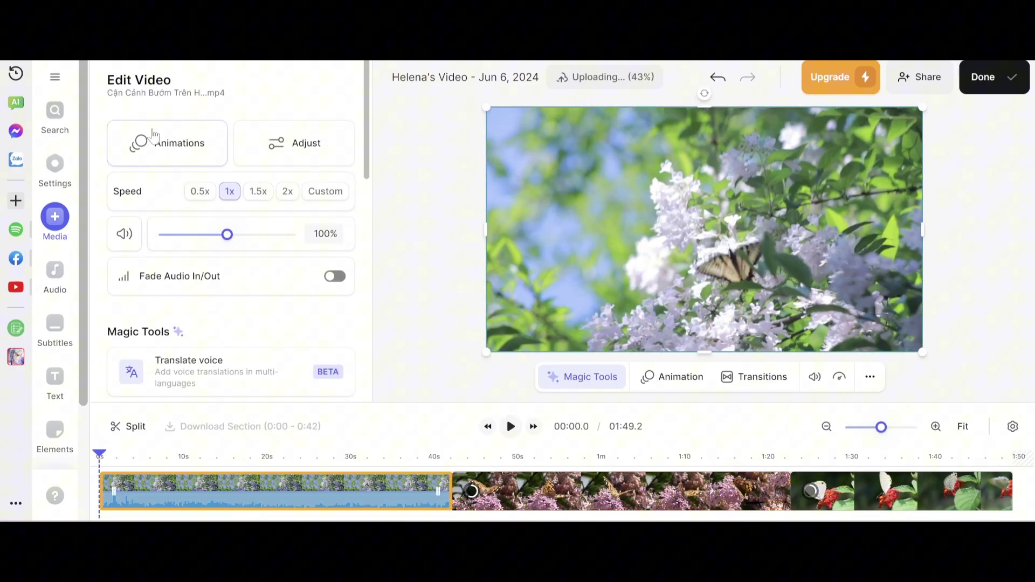
click(160, 139)
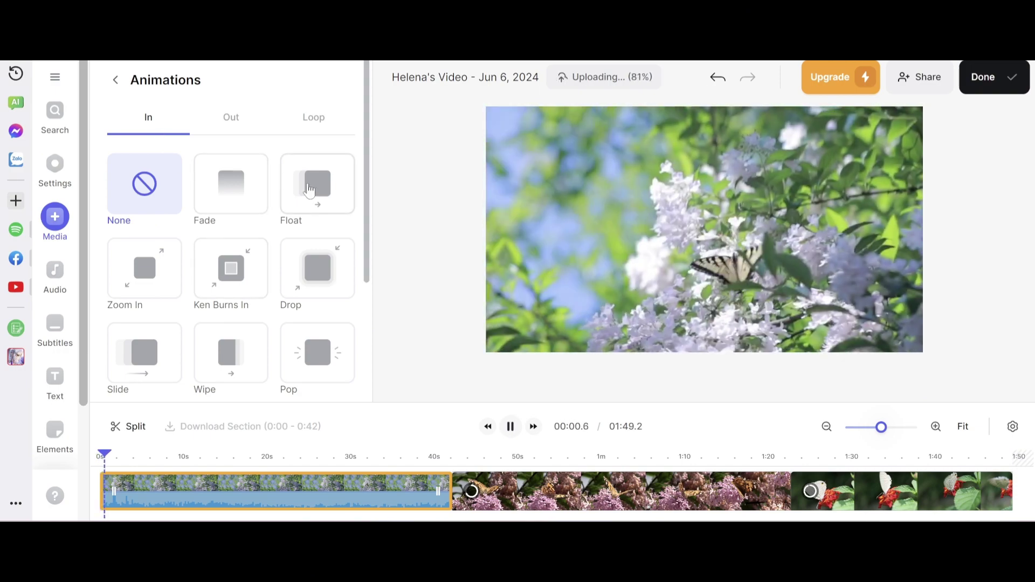
click(310, 189)
click(230, 117)
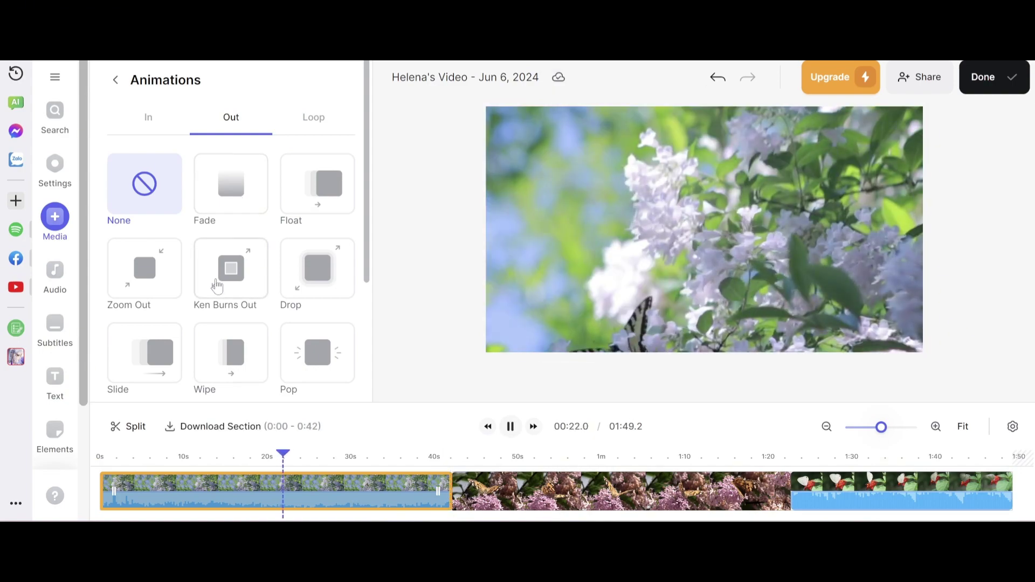
click(218, 286)
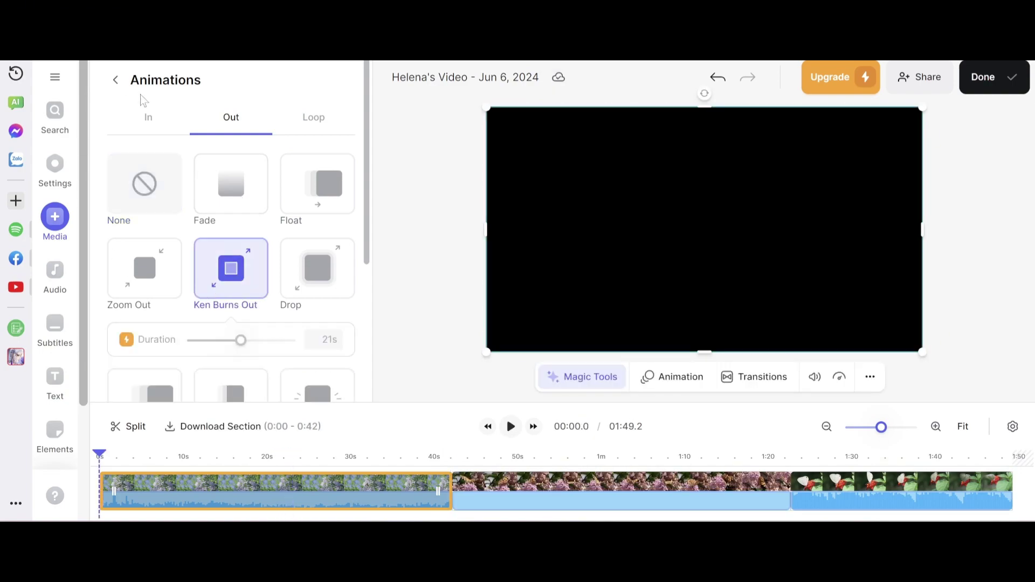
click(115, 82)
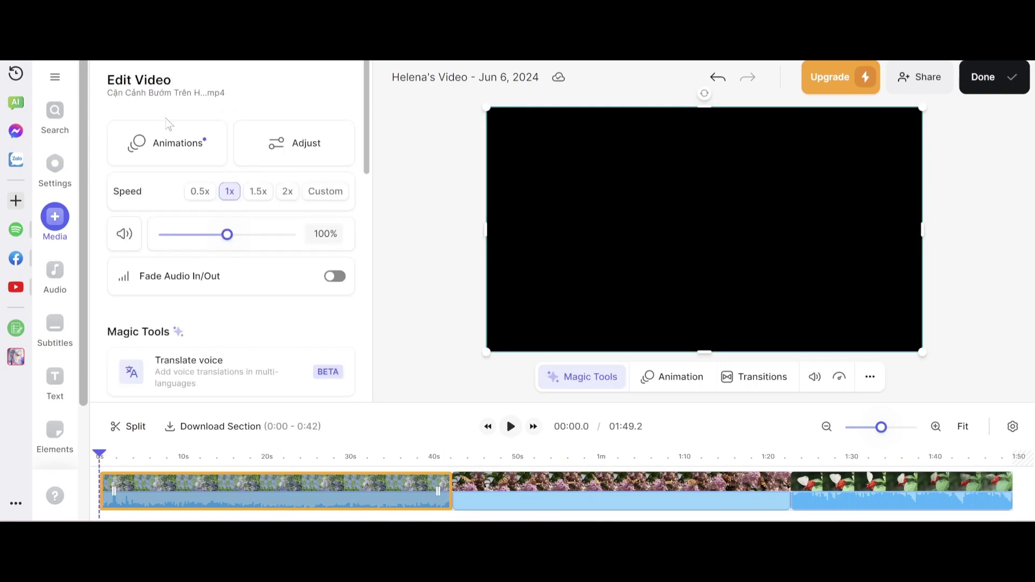
click(283, 159)
scroll(235, 243, down, 2)
scroll(226, 235, down, 3)
scroll(206, 235, up, 2)
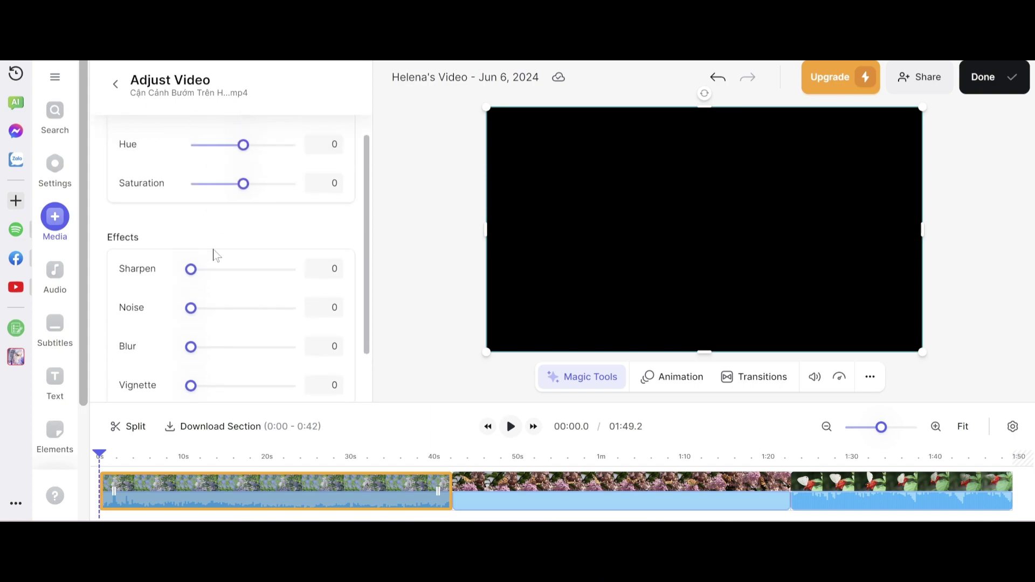
scroll(218, 243, up, 3)
click(111, 85)
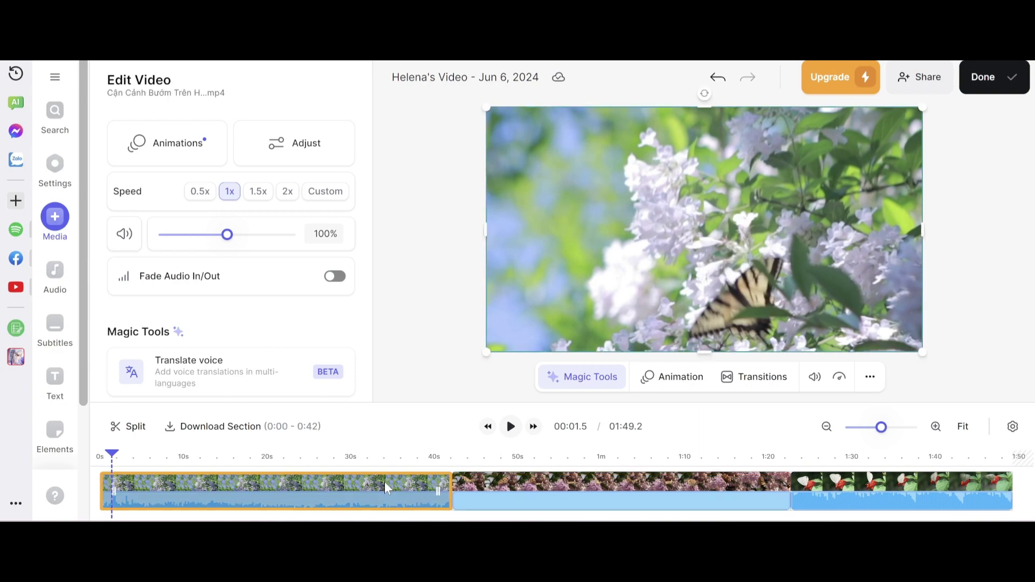
mouse_move(194, 194)
mouse_move(231, 242)
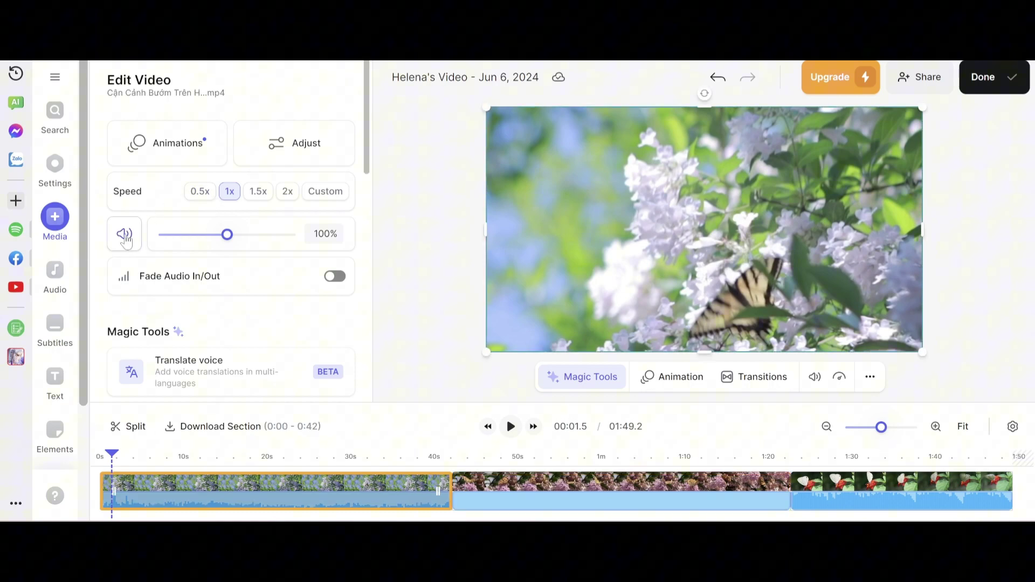
Mute the third butterfly clip's audio.
click(670, 507)
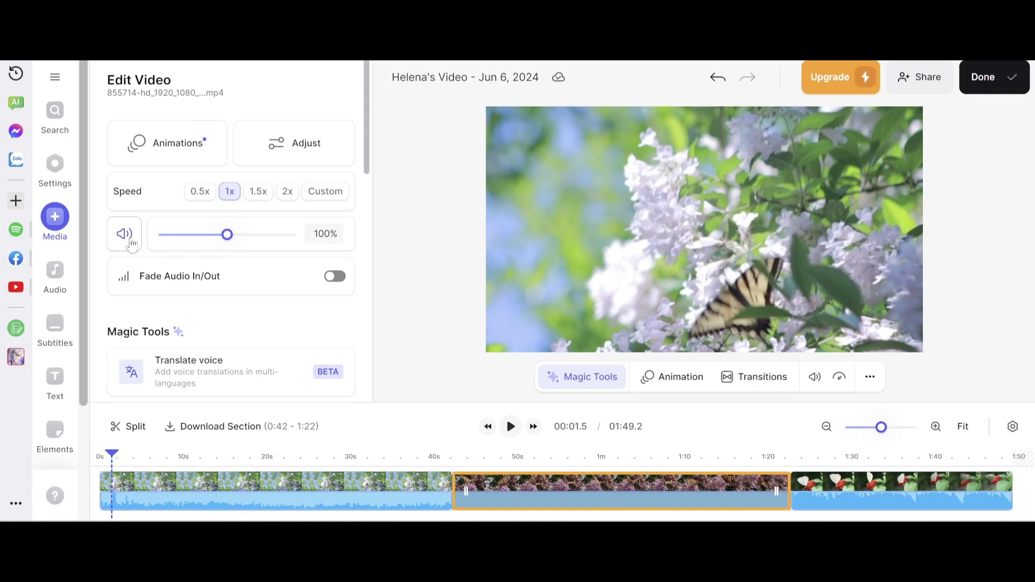
click(852, 494)
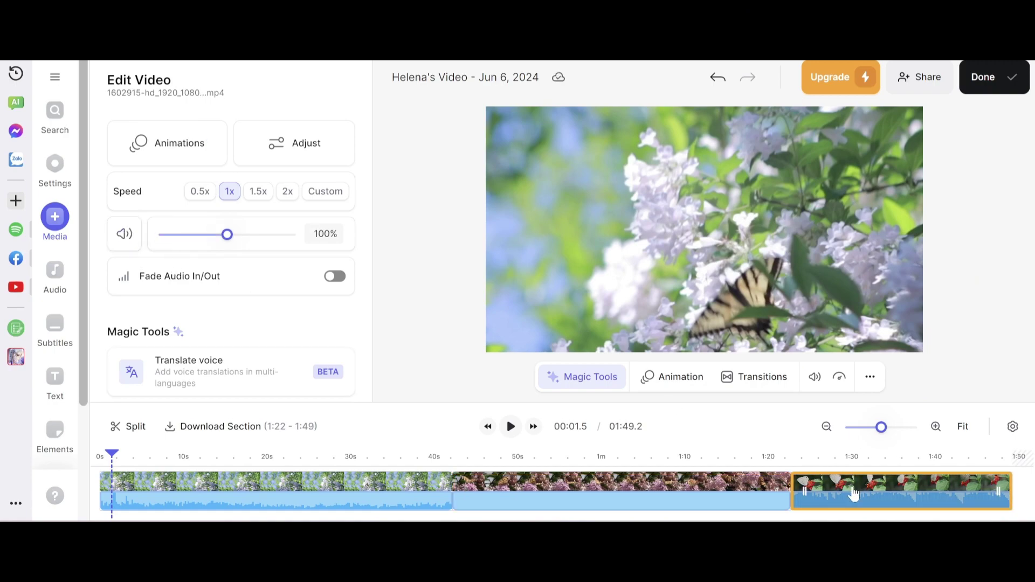
click(158, 234)
scroll(234, 339, down, 3)
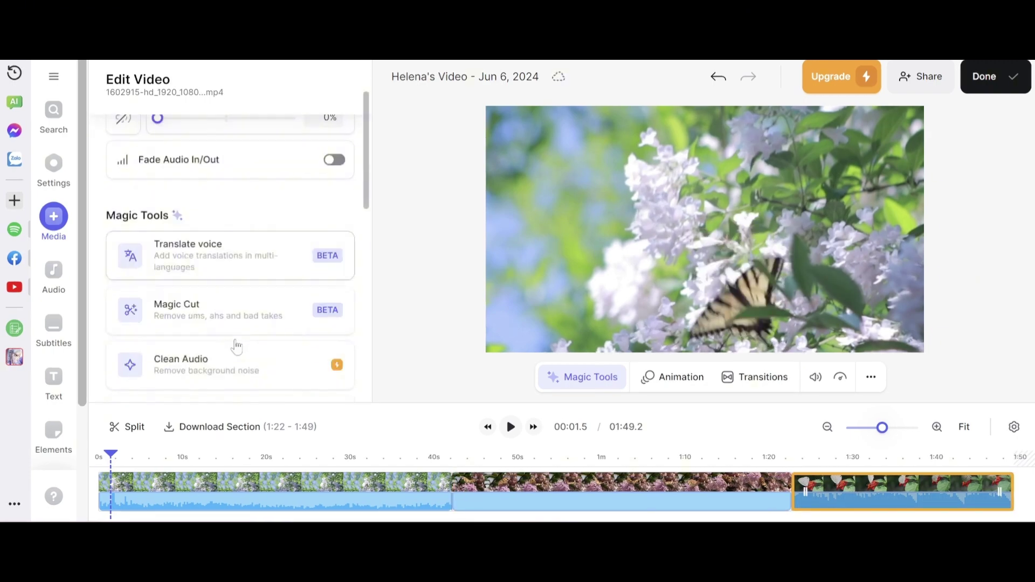
scroll(235, 324, down, 2)
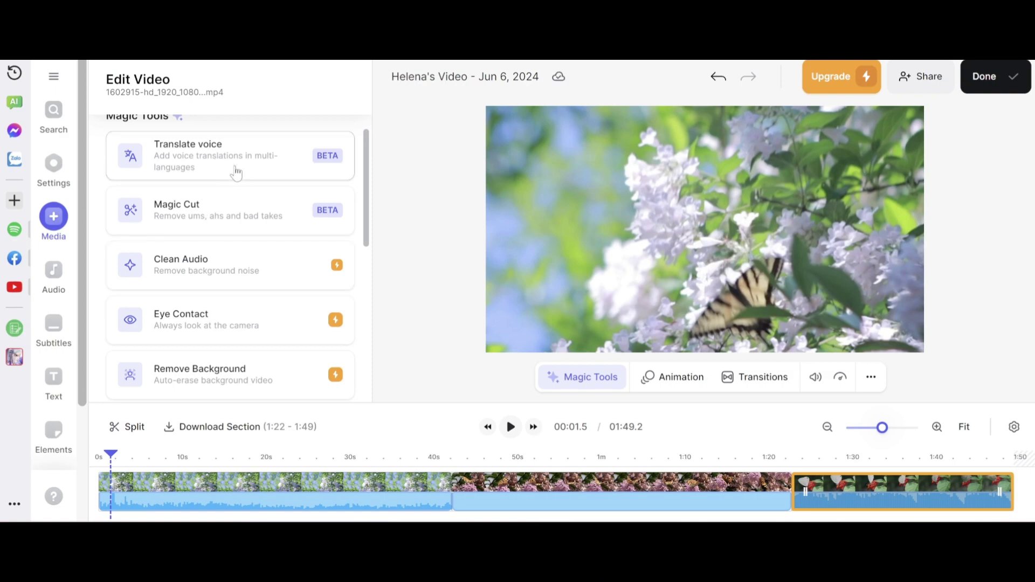
Browse the voice-translation languages without choosing one, then return to the Media options.
click(237, 172)
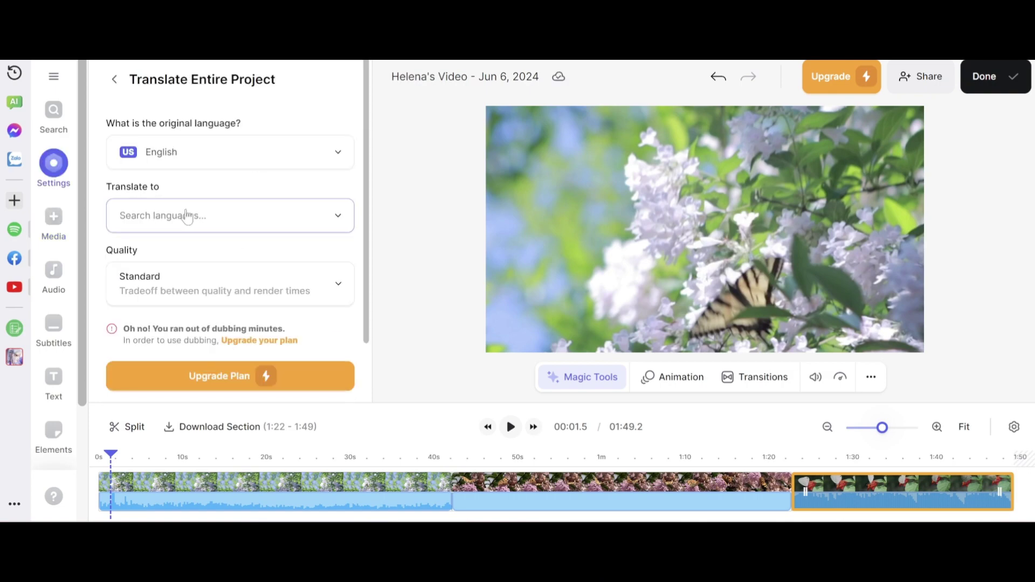
click(188, 215)
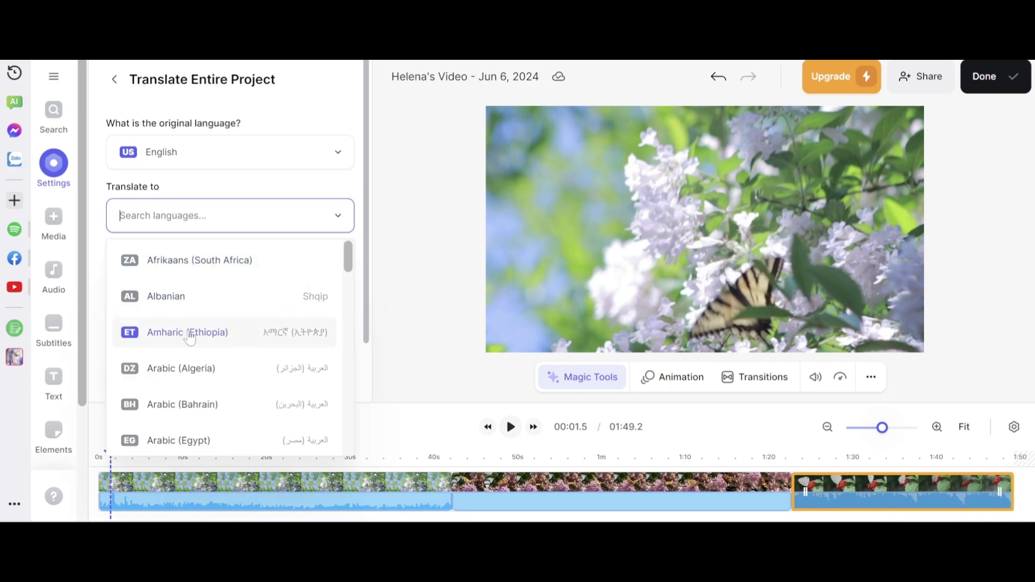
scroll(196, 342, down, 4)
scroll(198, 343, down, 2)
scroll(198, 343, down, 2)
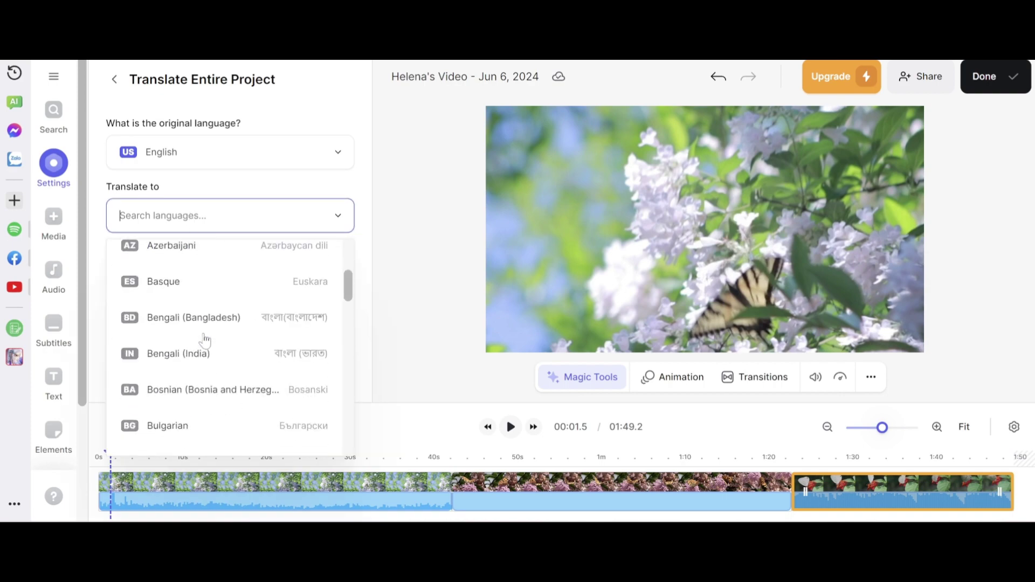
scroll(203, 343, down, 3)
scroll(209, 345, down, 1)
scroll(208, 343, down, 5)
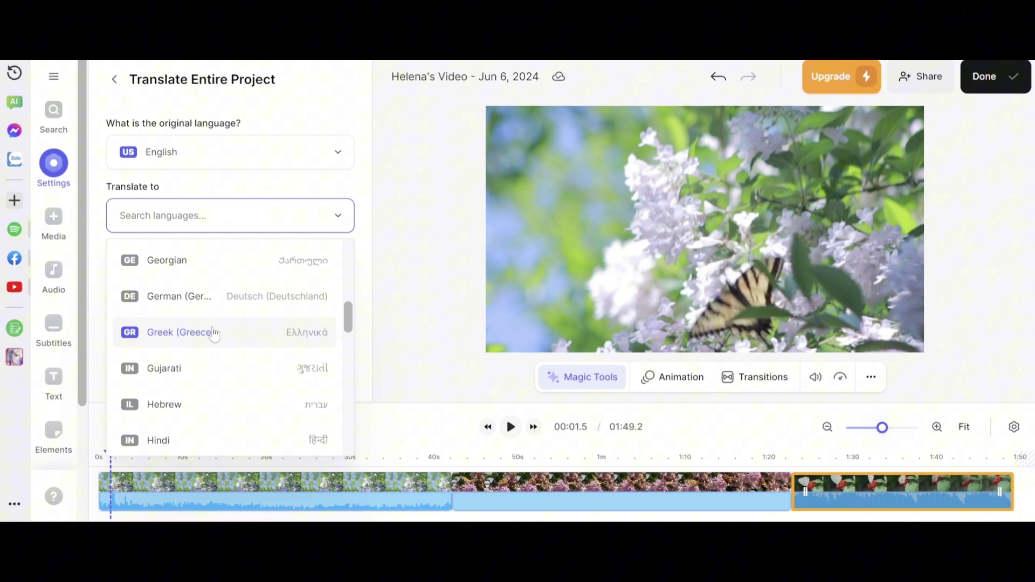
click(364, 184)
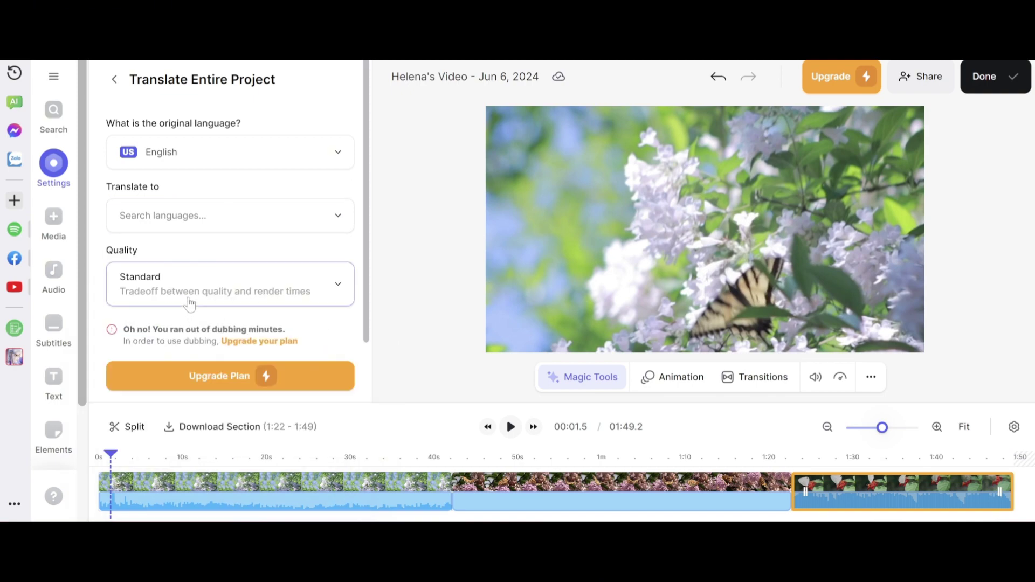
scroll(188, 305, down, 1)
key(Escape)
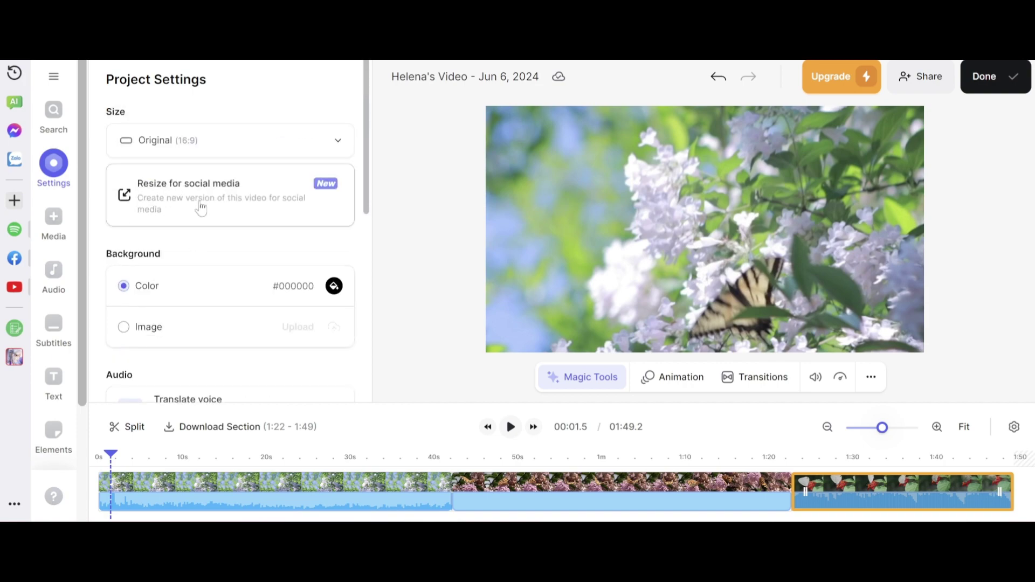
scroll(200, 208, down, 4)
scroll(134, 280, down, 2)
scroll(195, 305, up, 3)
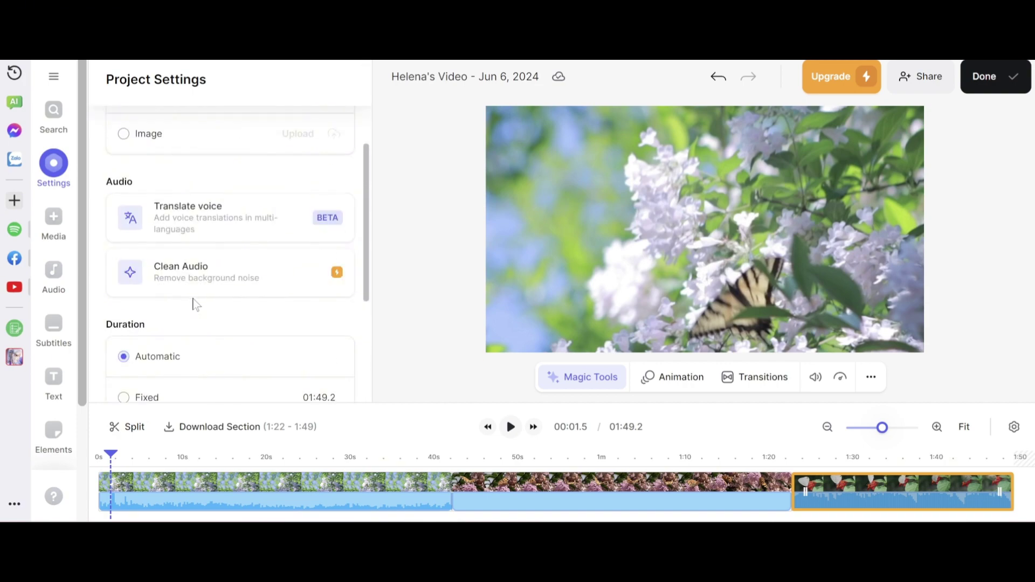
click(54, 219)
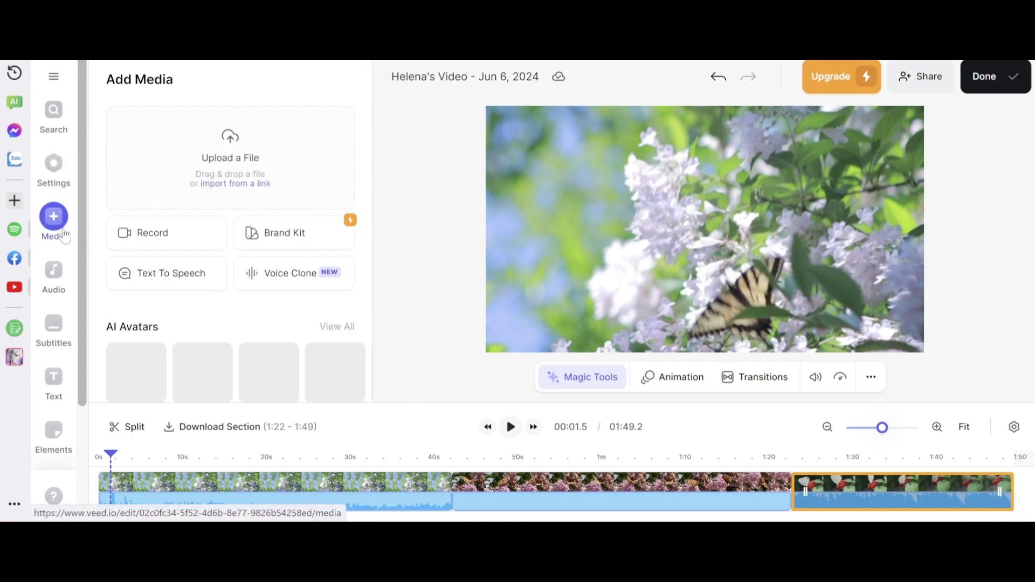
Generate a text-to-speech narration of the butterfly paragraph in the Jane voice at 1.25x speed.
click(182, 282)
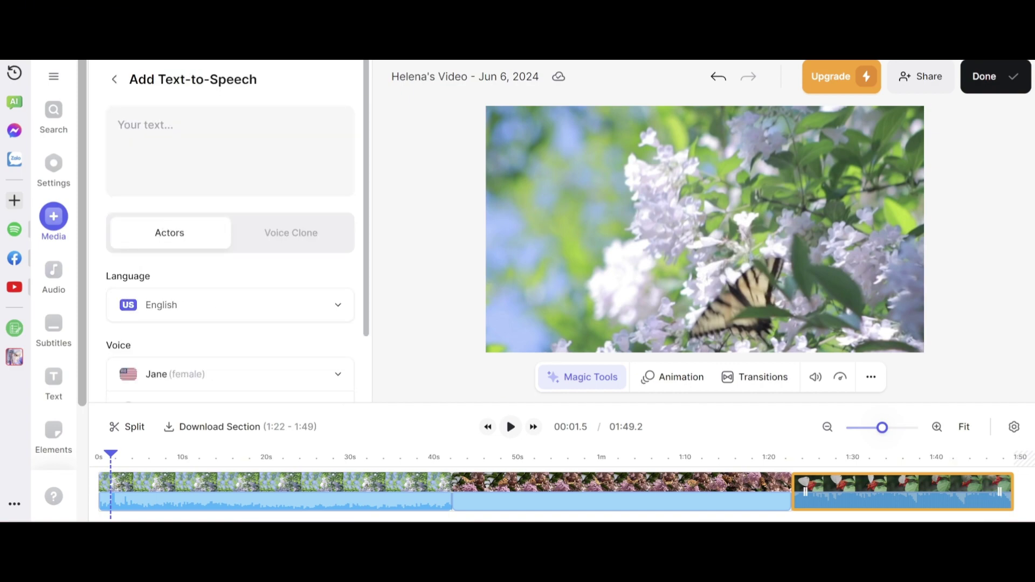
text(Butterflies are among the most beautiful and fascinating insects on Earth. These delicate creatures with their vibrant colors and intricate patterns have captured the imagination of people across cultures for centuries.)
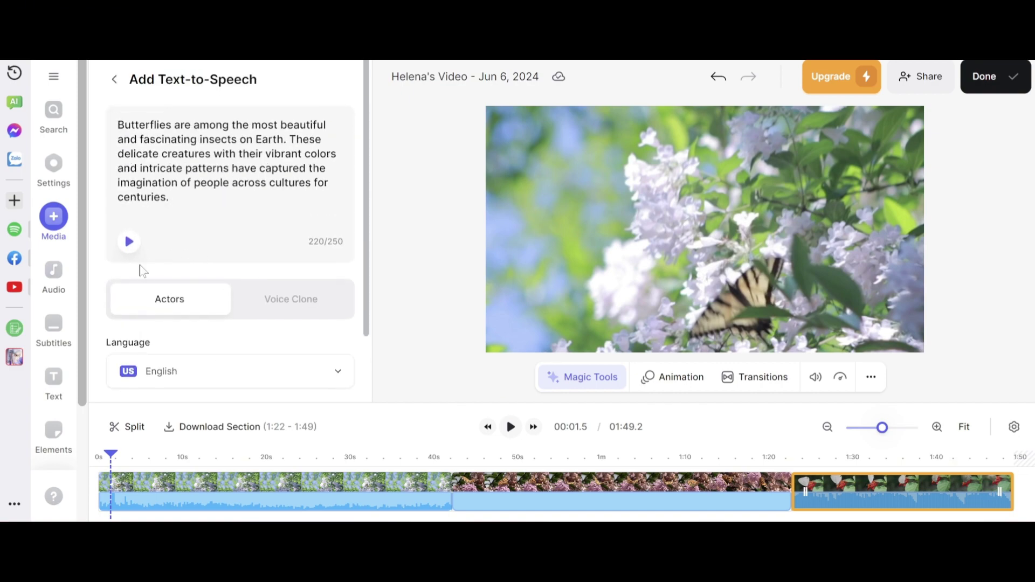
scroll(219, 294, down, 2)
scroll(201, 272, down, 2)
scroll(222, 224, down, 2)
click(224, 226)
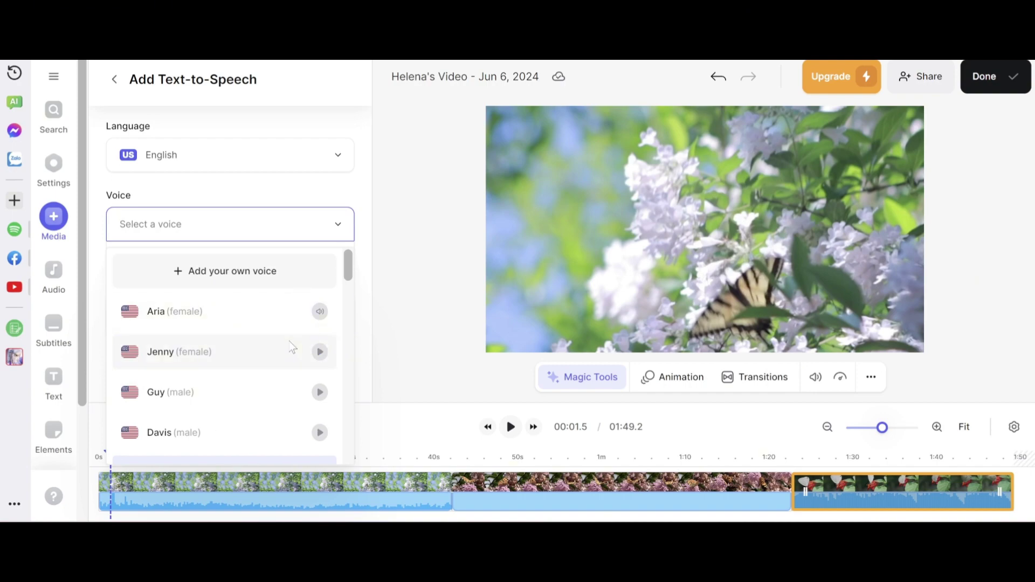
scroll(300, 389, down, 1)
scroll(327, 409, down, 1)
click(319, 400)
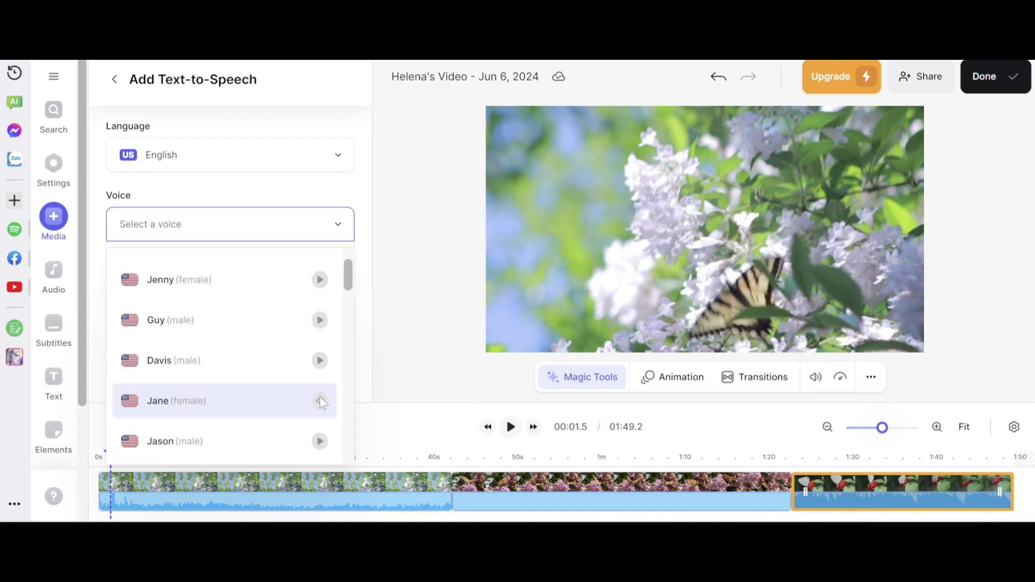
click(243, 401)
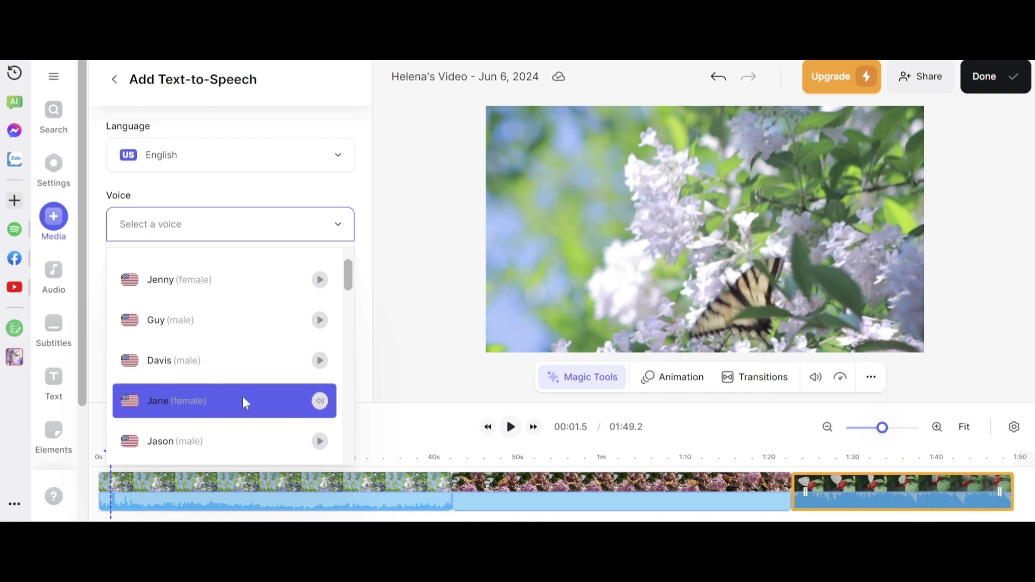
scroll(247, 356, up, 3)
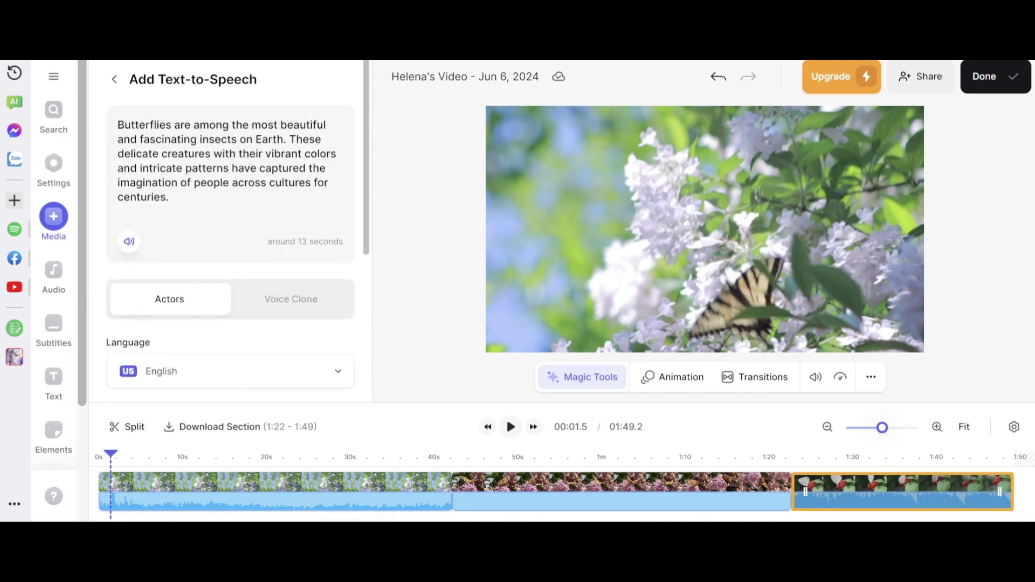
scroll(218, 315, down, 3)
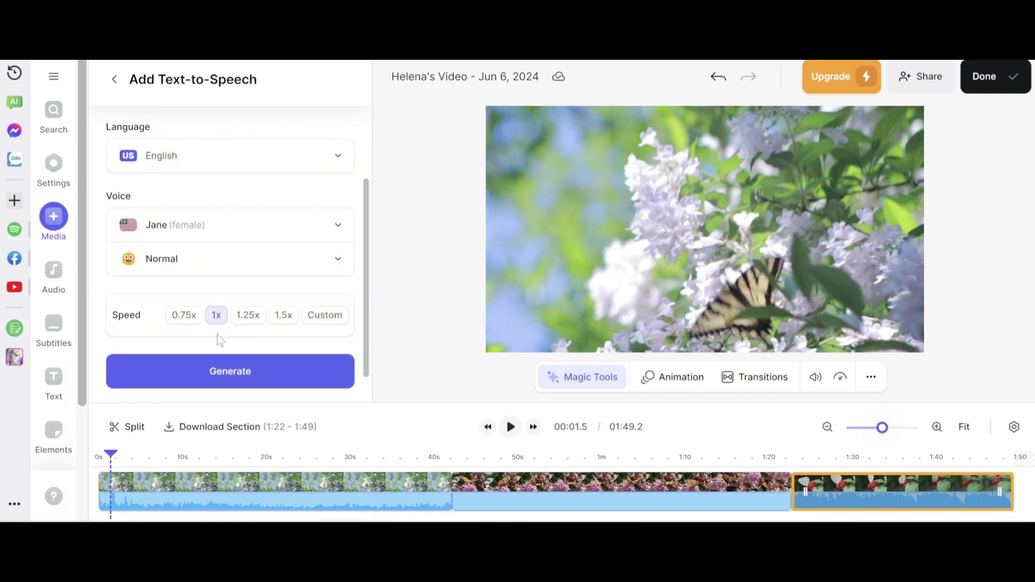
click(249, 318)
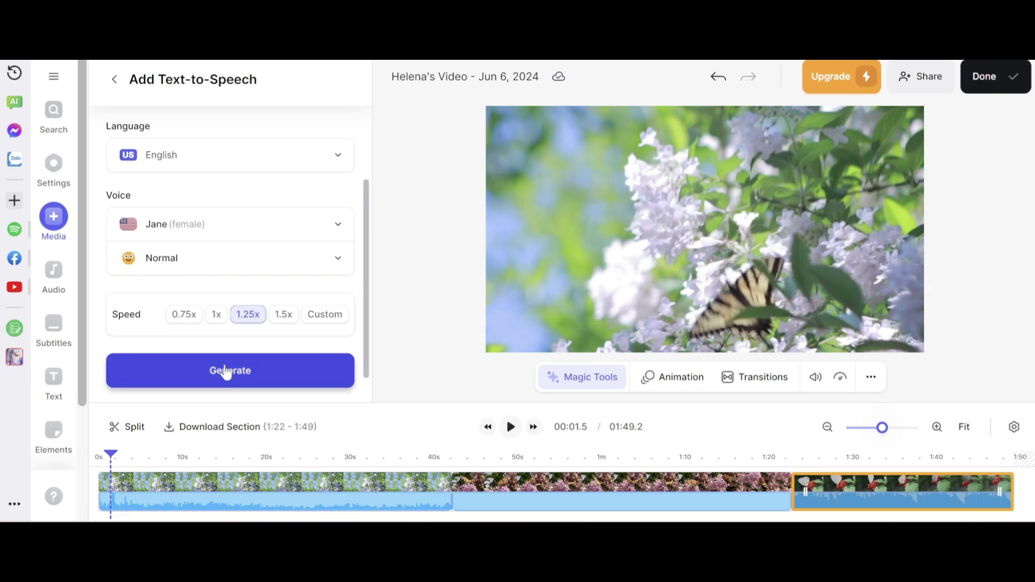
click(241, 379)
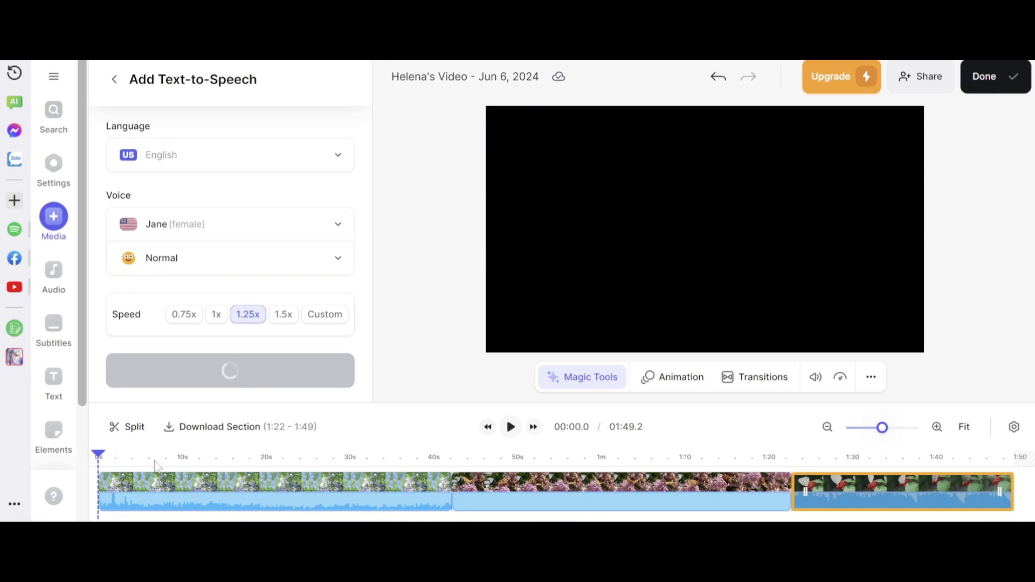
Play back the start of the video to check the Jane narration.
click(133, 483)
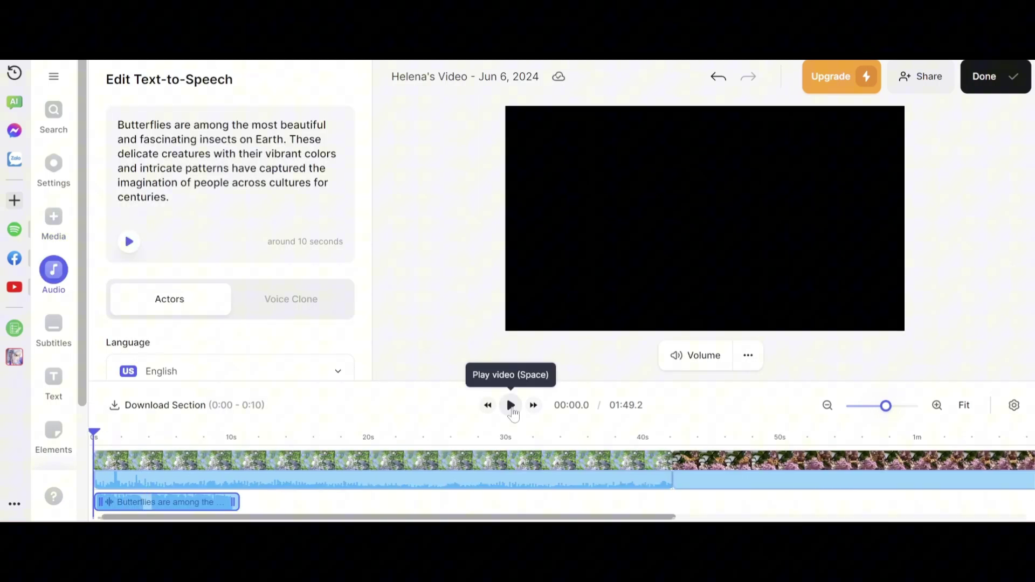
click(511, 406)
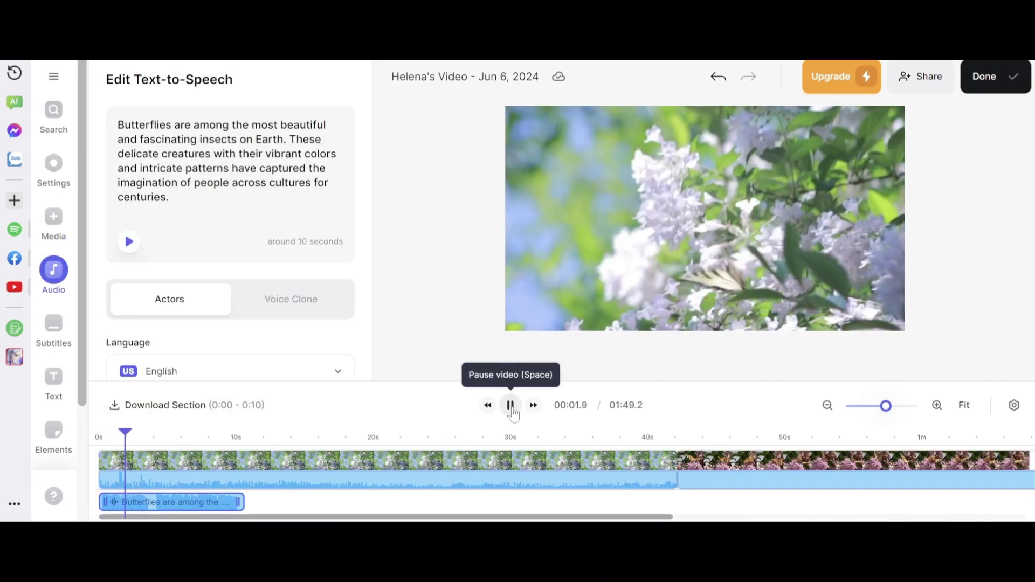
click(512, 407)
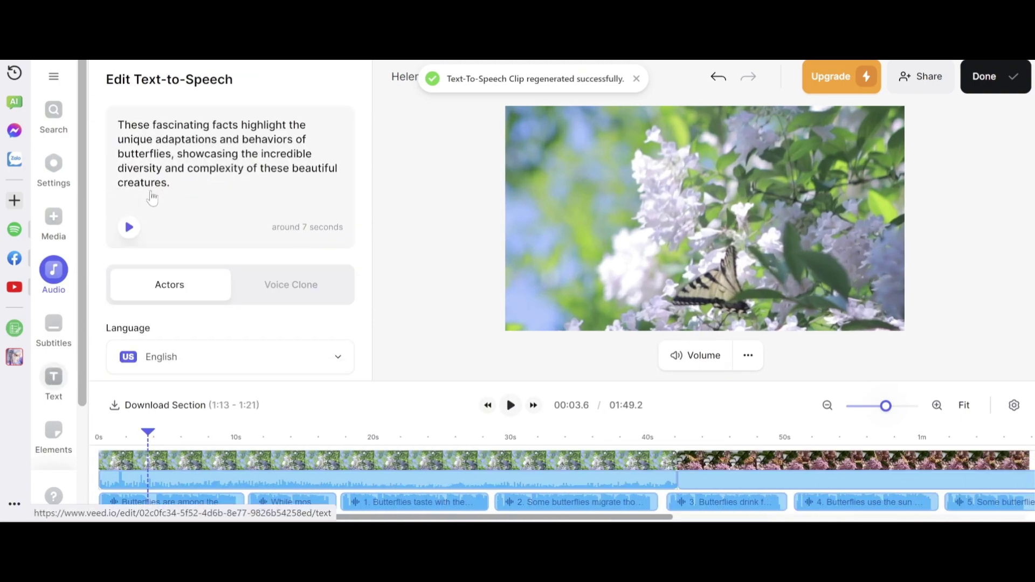
Add a Simple text box with the butterfly paragraph, moved to the bottom and widened.
click(165, 212)
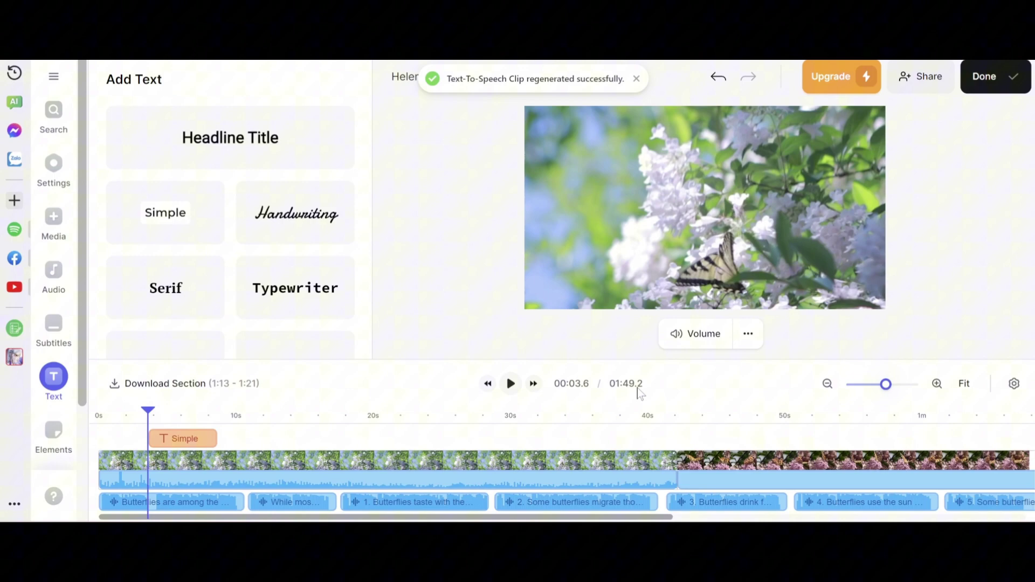
text(Butterflies are among the most beautiful and fascinating insects on Earth. These delicate creatures with their vibrant colors and intricate patterns have captured the imagination of people across cultures for centuries.)
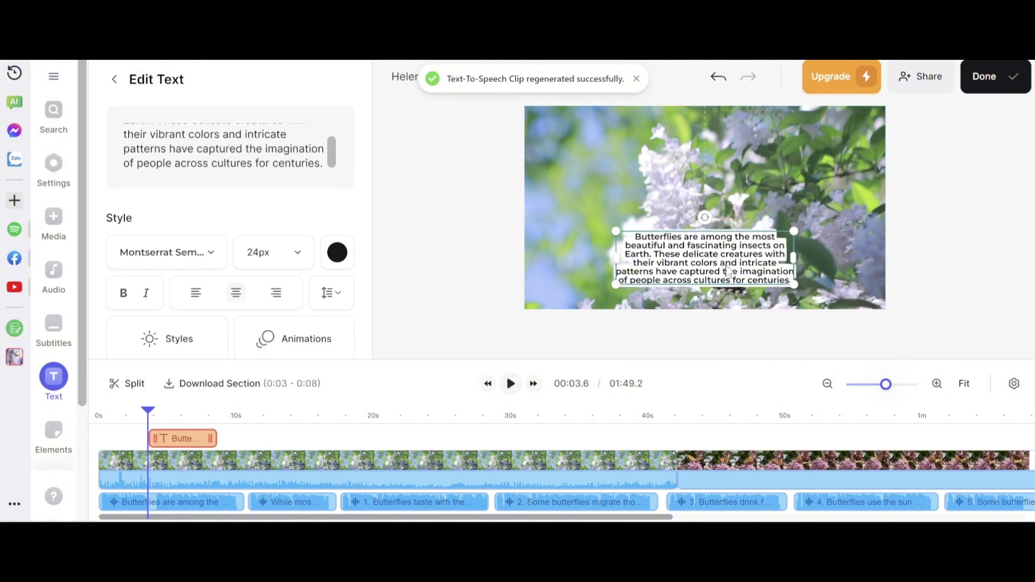
mouse_move(738, 247)
mouse_down()
mouse_move(800, 298)
mouse_move(872, 277)
mouse_up()
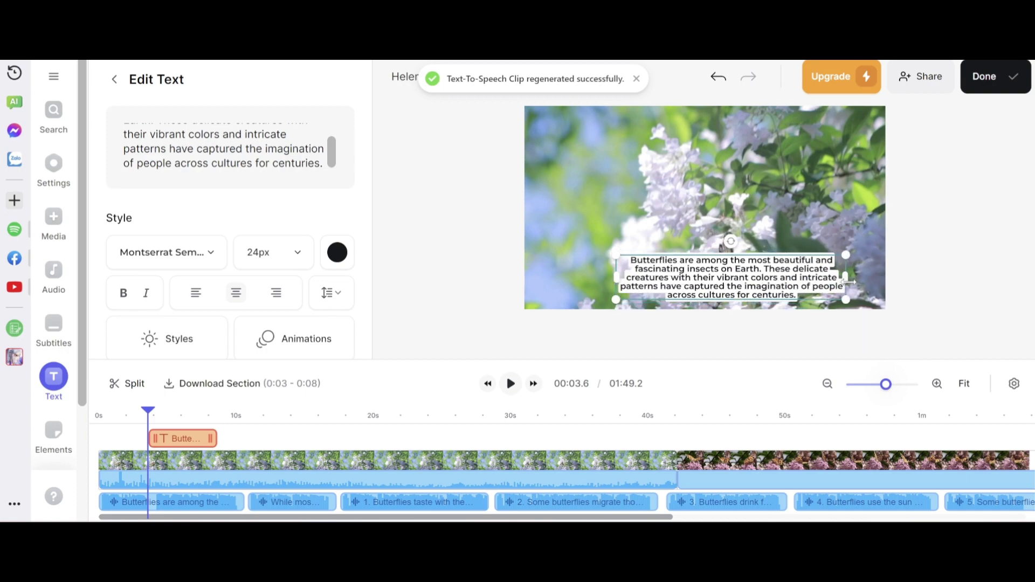
drag(612, 278, 477, 286)
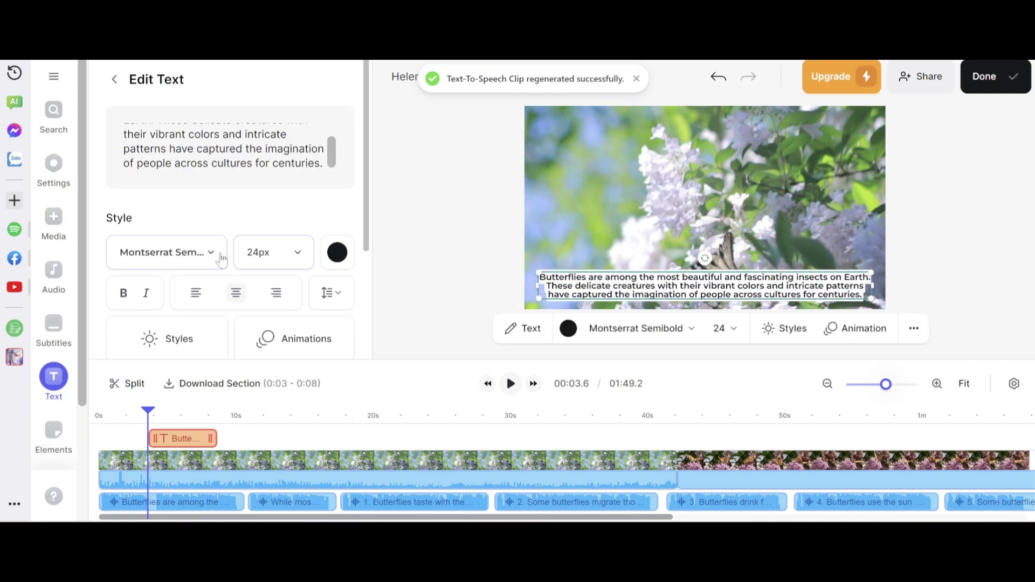
scroll(285, 273, down, 1)
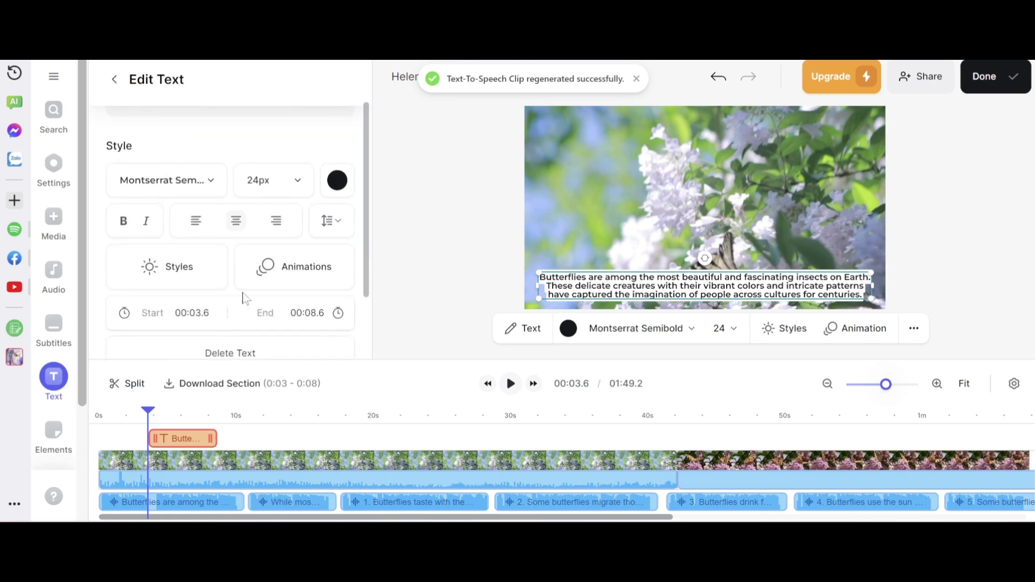
click(203, 285)
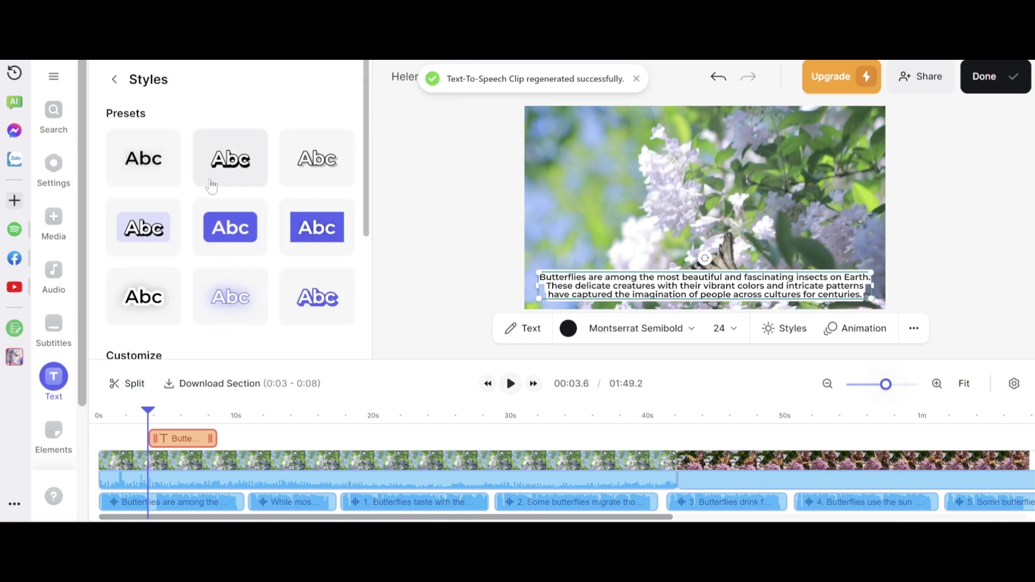
Try two outlined style presets on the caption, then return to Edit Text.
click(243, 164)
click(313, 162)
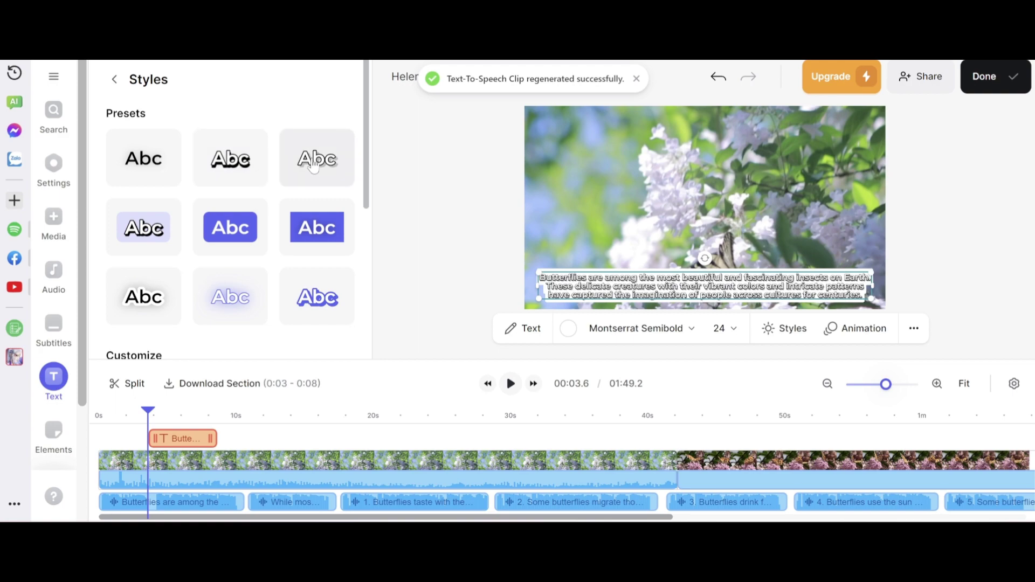
scroll(243, 237, down, 2)
scroll(271, 265, down, 1)
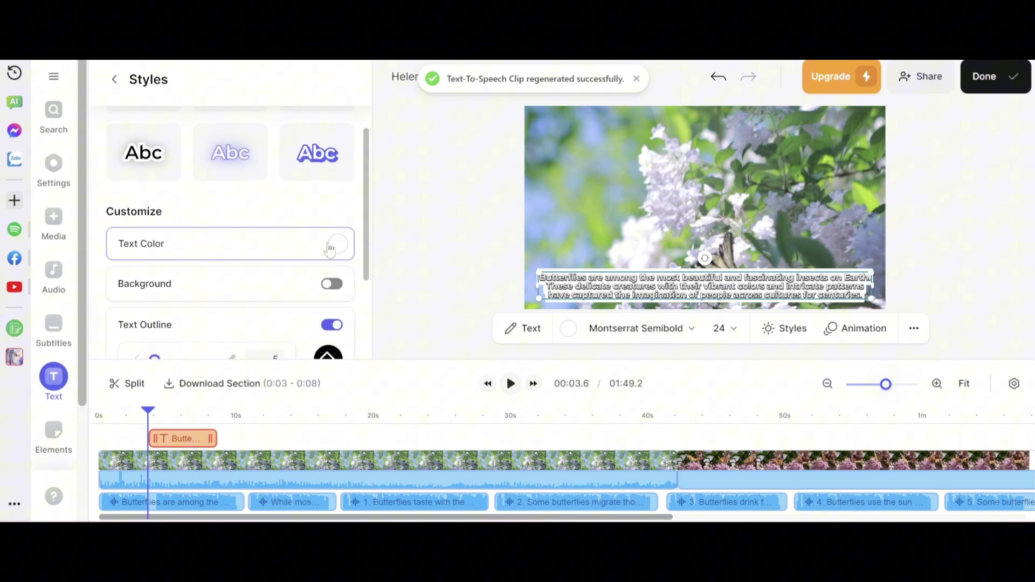
scroll(270, 291, down, 3)
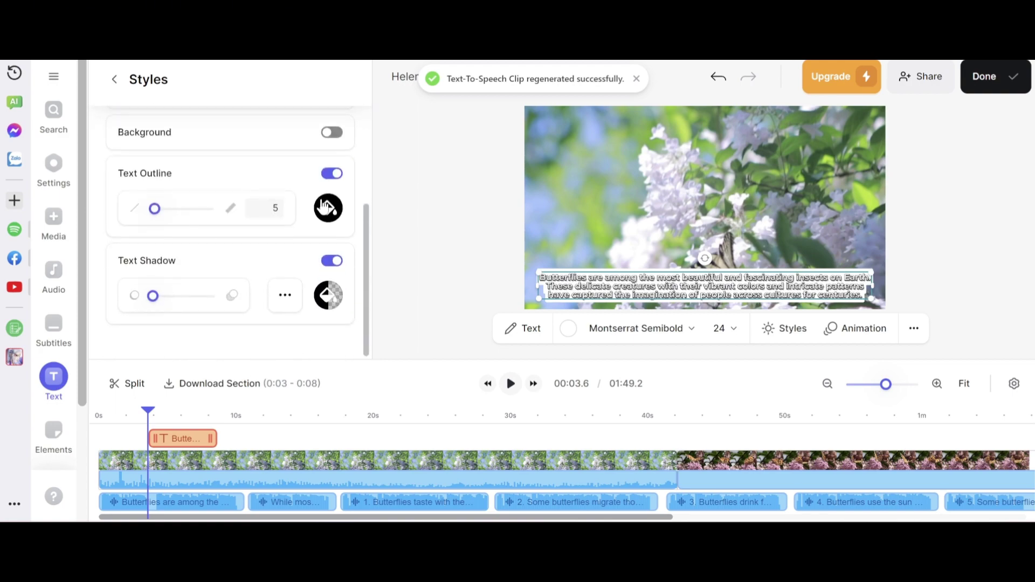
click(114, 80)
scroll(202, 244, down, 3)
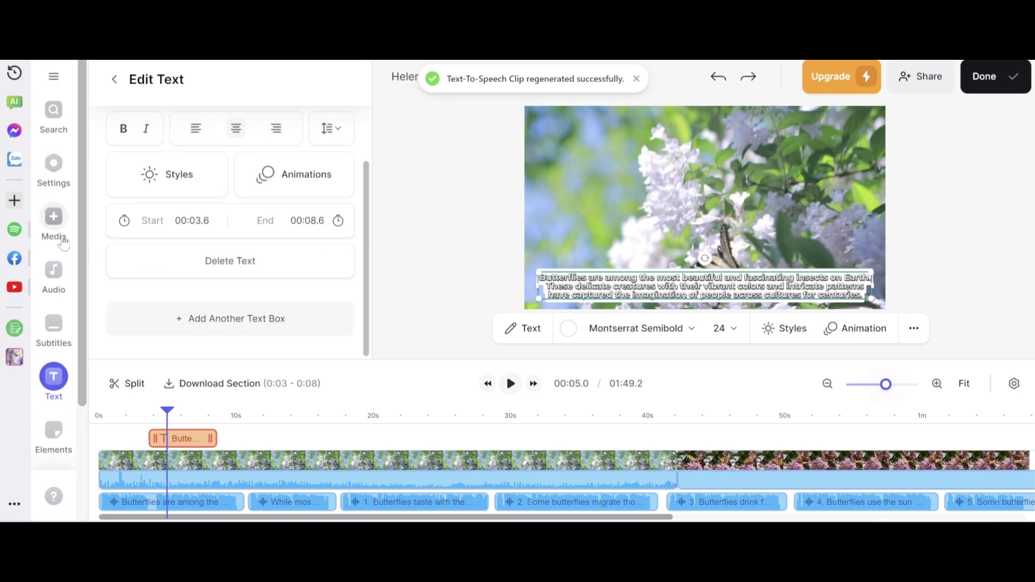
Preview and add the Lofi Background Vlog Hip Hop track, then move it to 0s.
click(54, 270)
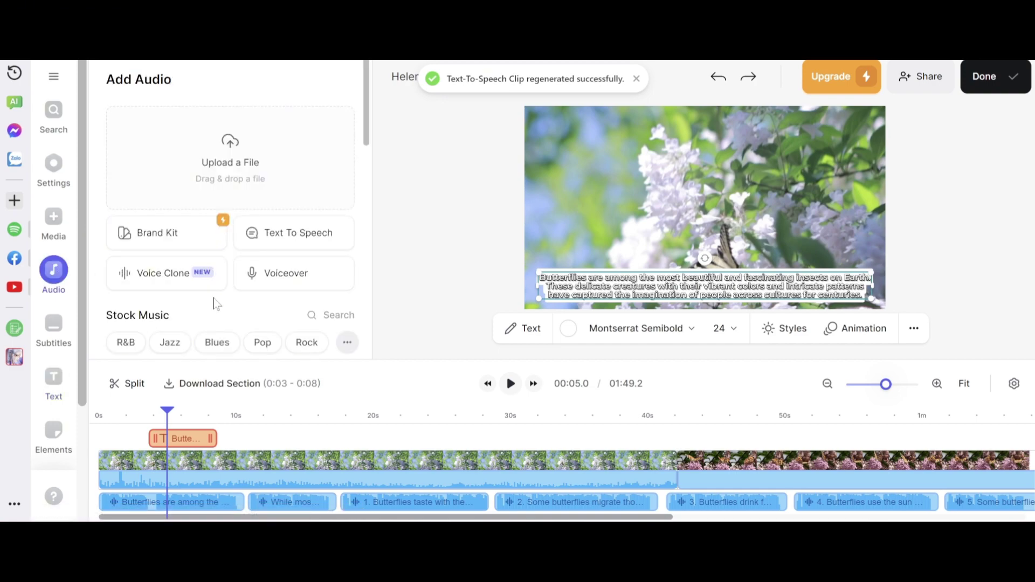
scroll(288, 309, down, 2)
scroll(289, 309, down, 1)
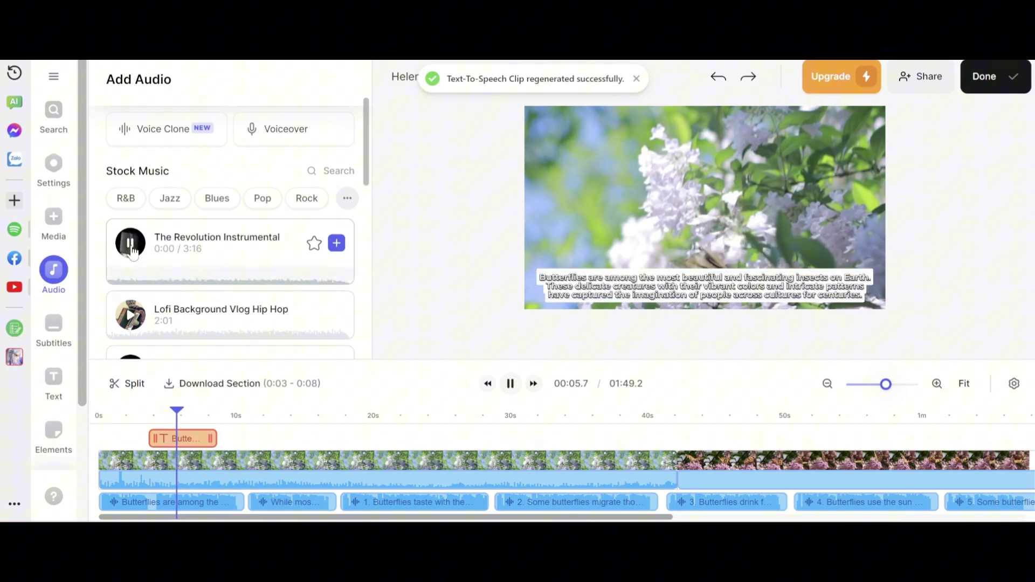
click(131, 304)
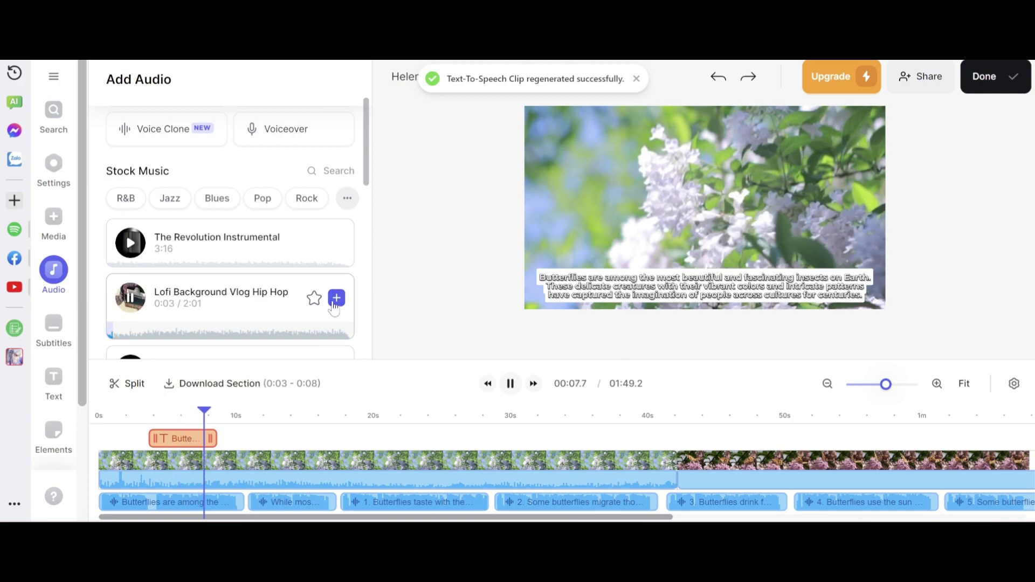
click(337, 298)
click(261, 461)
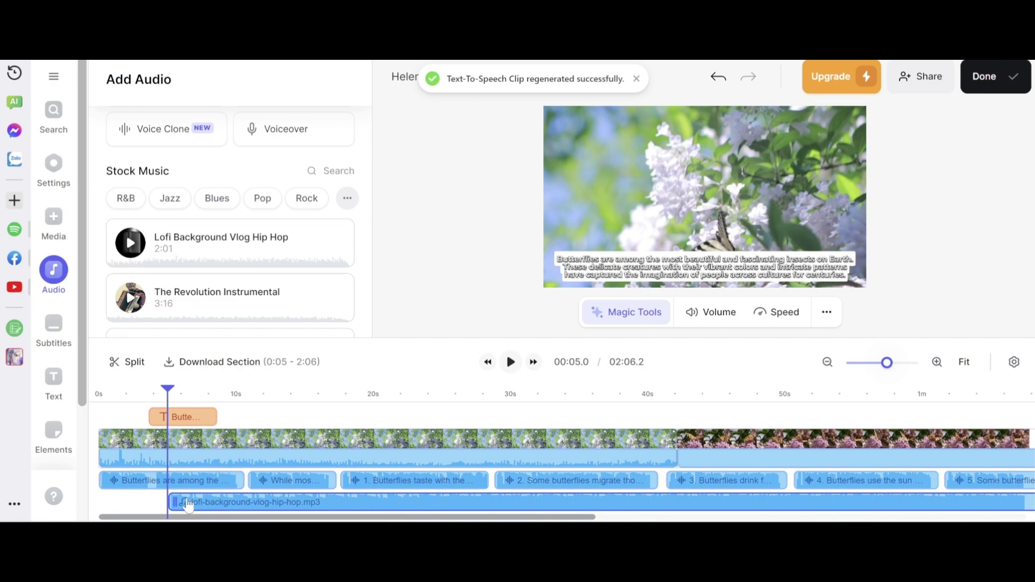
drag(186, 503, 118, 512)
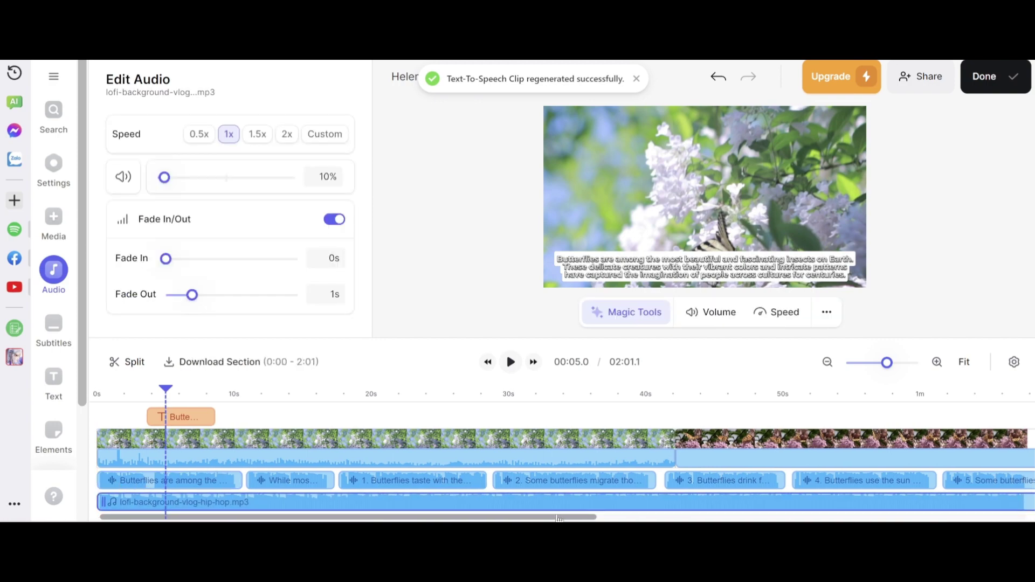
scroll(558, 453, right, 10)
scroll(994, 514, right, 1)
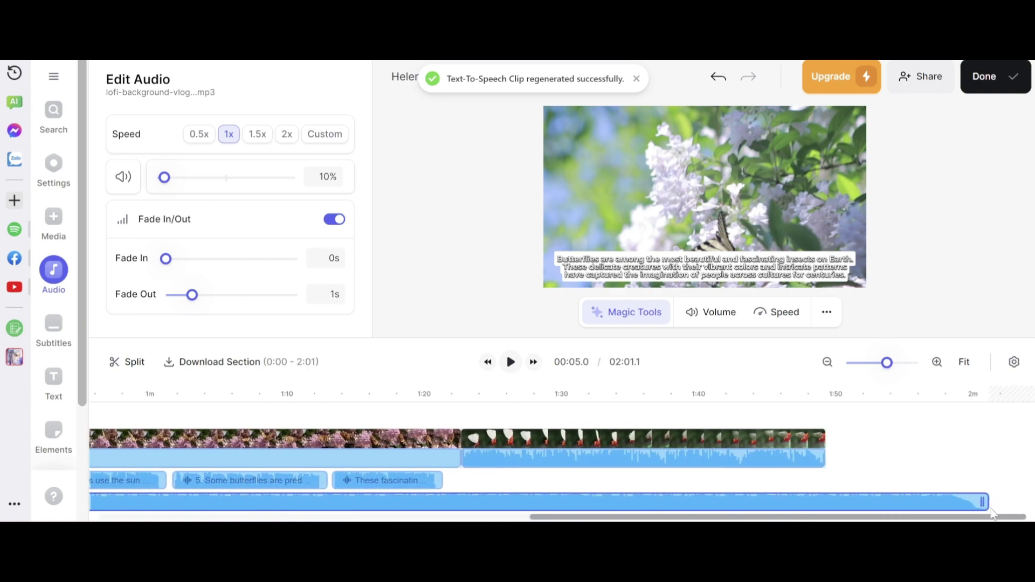
Trim the lofi music track so it ends with the video at 1:49.
drag(984, 502, 820, 500)
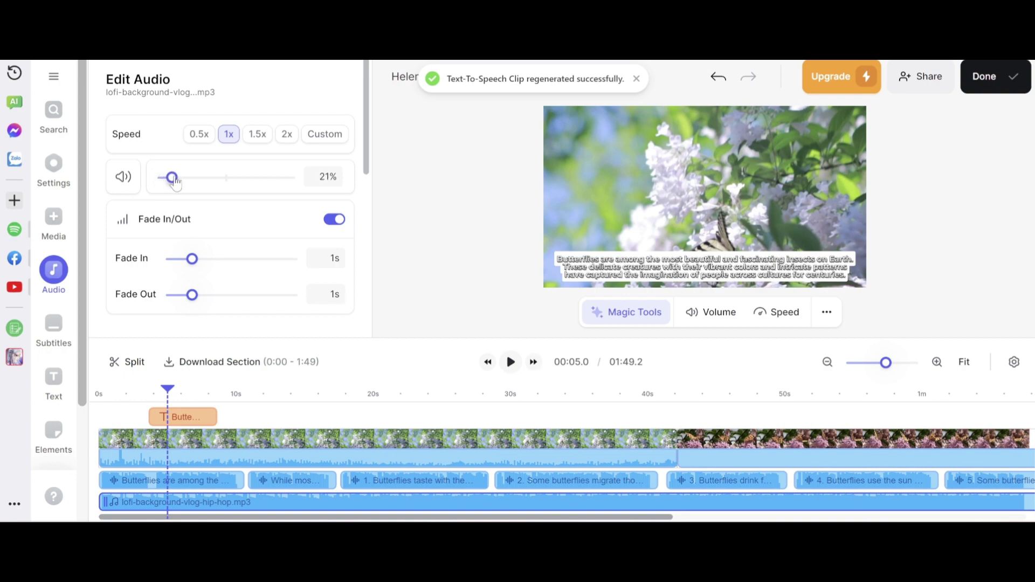
click(53, 332)
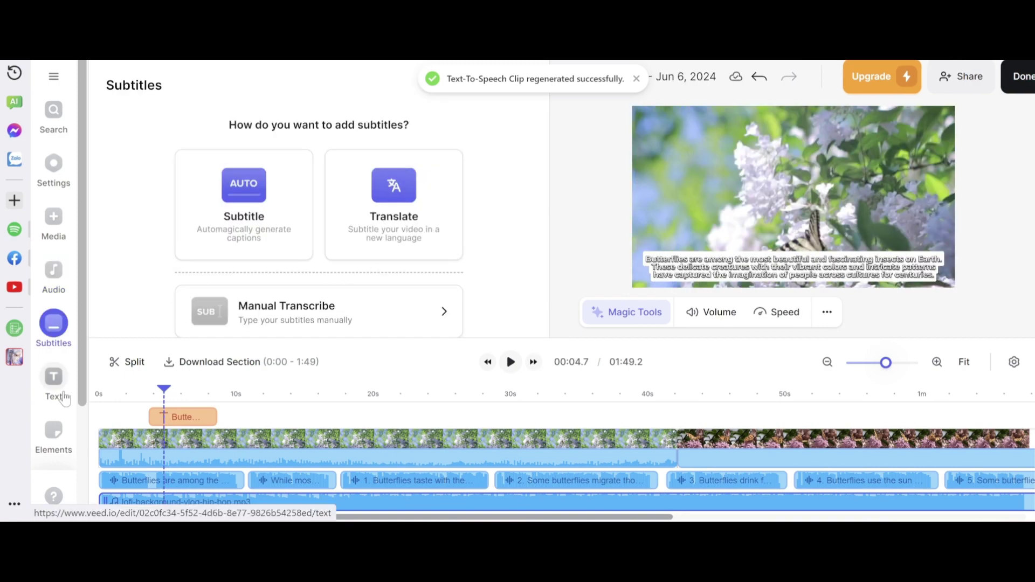
Select and delete the long butterfly paragraph caption overlay.
click(53, 381)
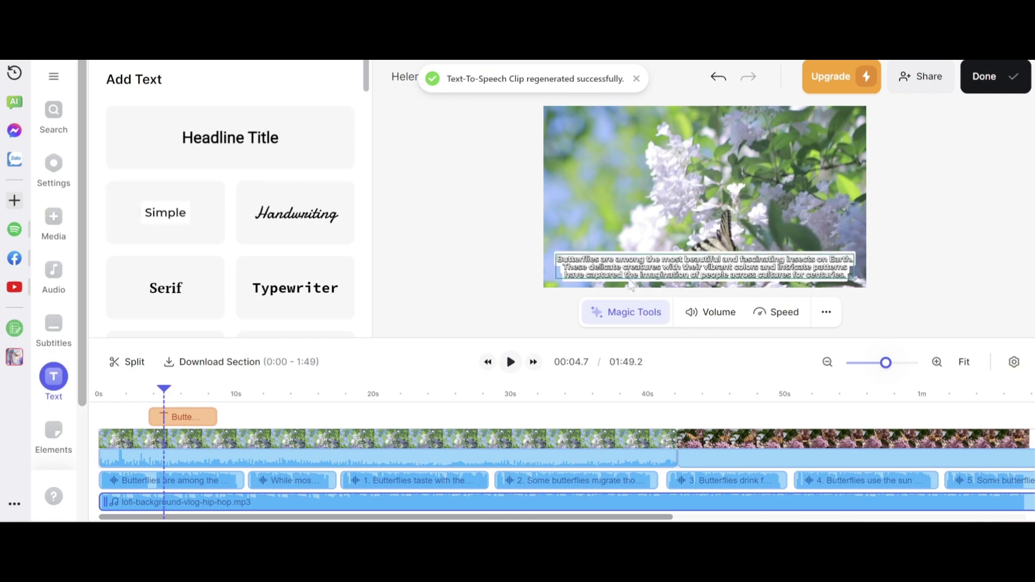
click(642, 274)
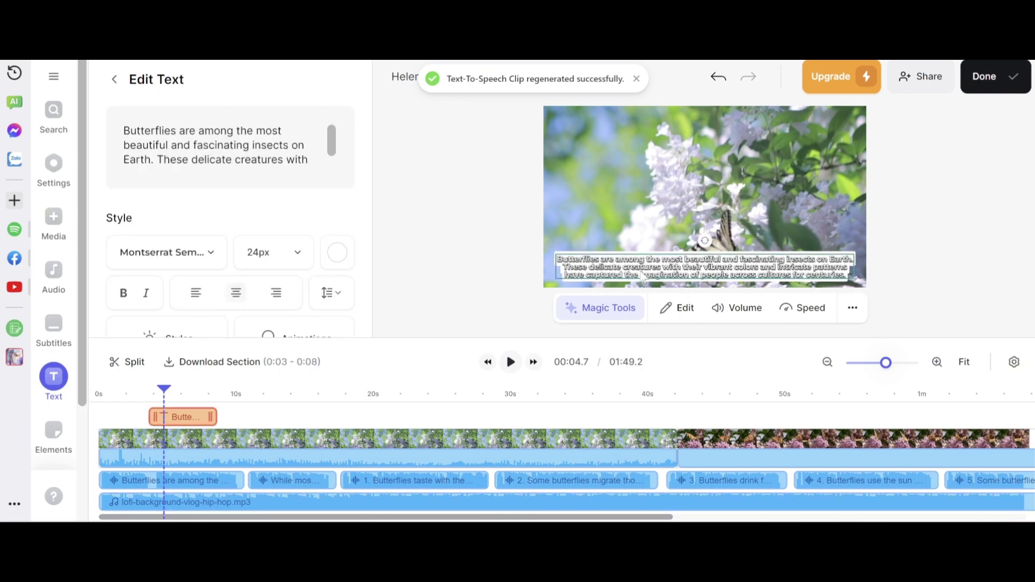
scroll(239, 270, down, 3)
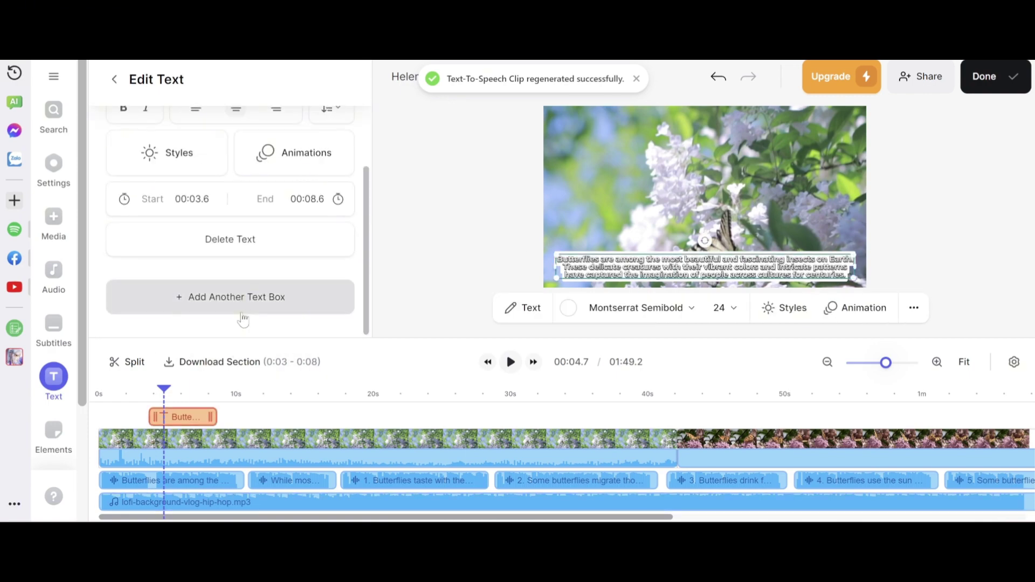
click(231, 244)
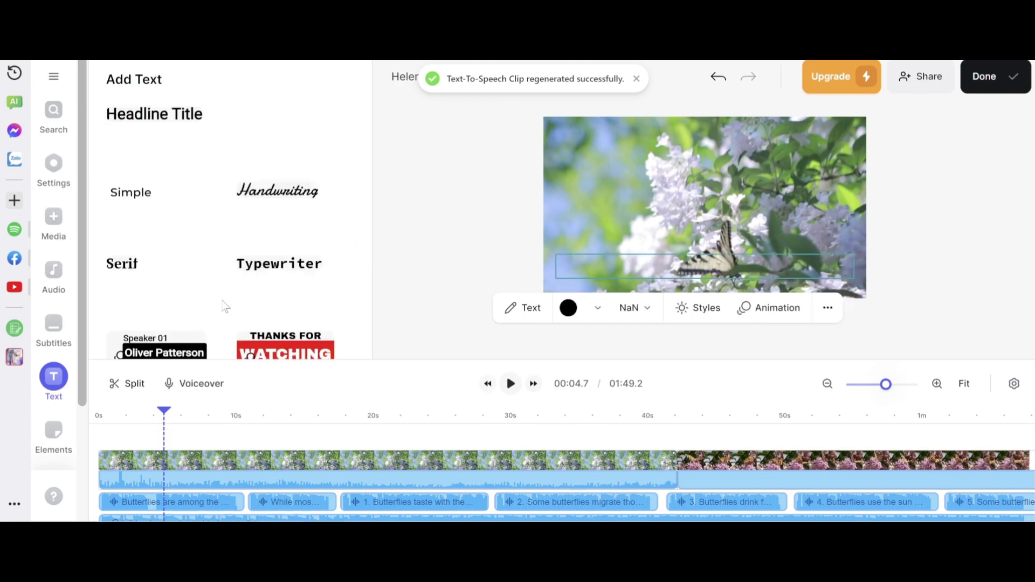
Create AUTO subtitles with keyword highlighting and nudge the captions slightly lower.
click(34, 324)
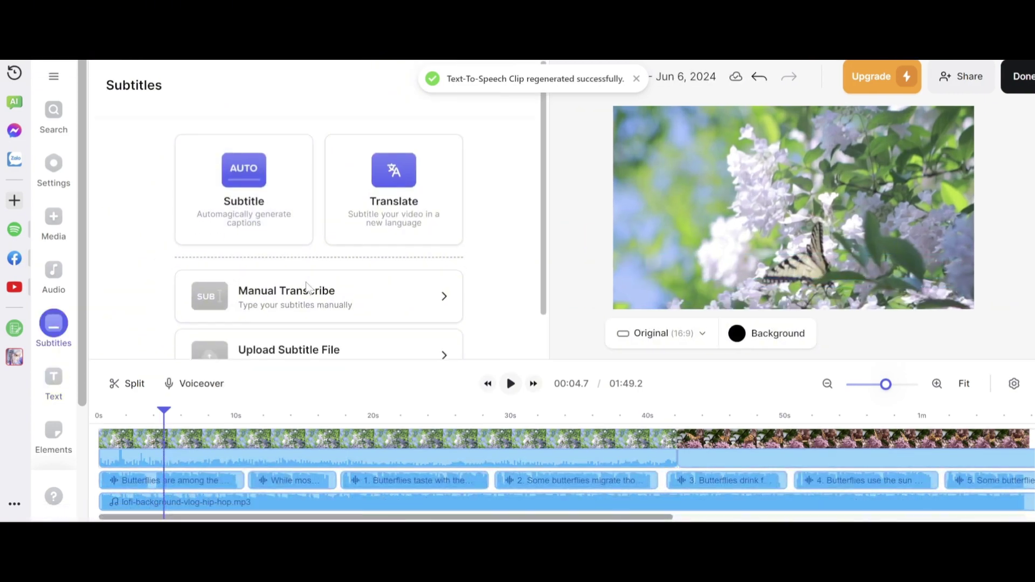
scroll(309, 275, down, 1)
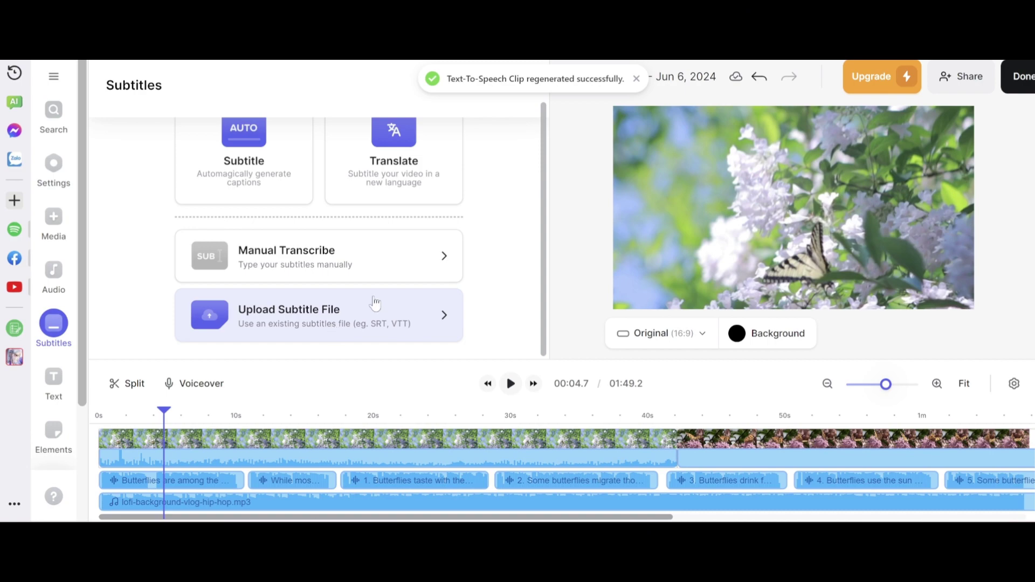
scroll(375, 302, up, 1)
click(403, 214)
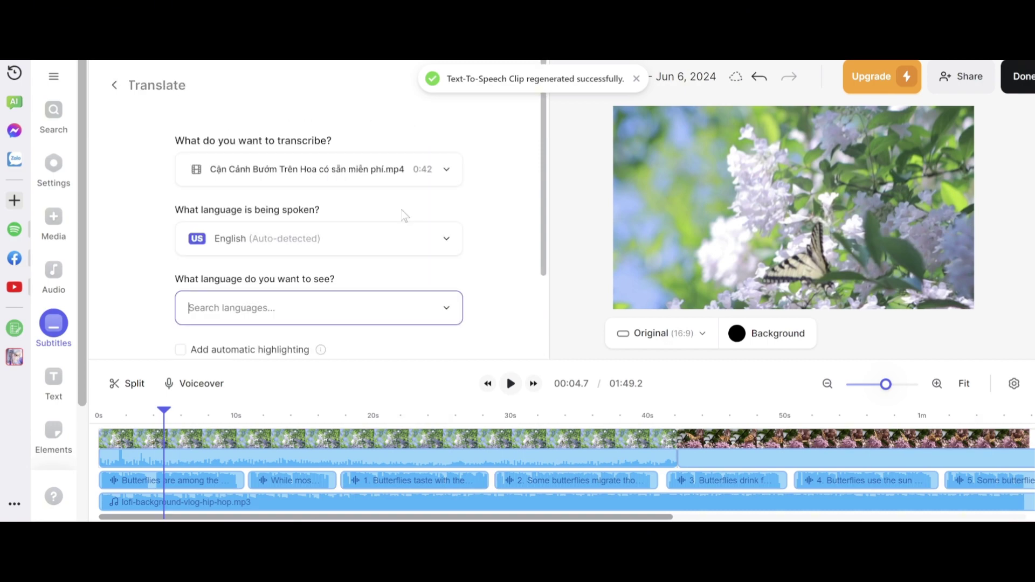
scroll(298, 243, down, 1)
scroll(288, 303, down, 1)
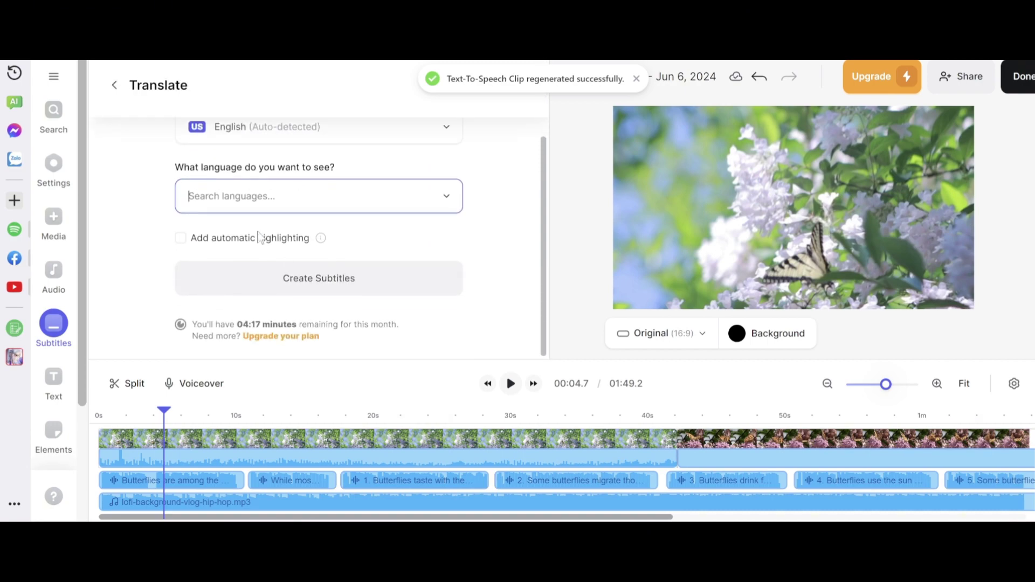
scroll(238, 195, up, 2)
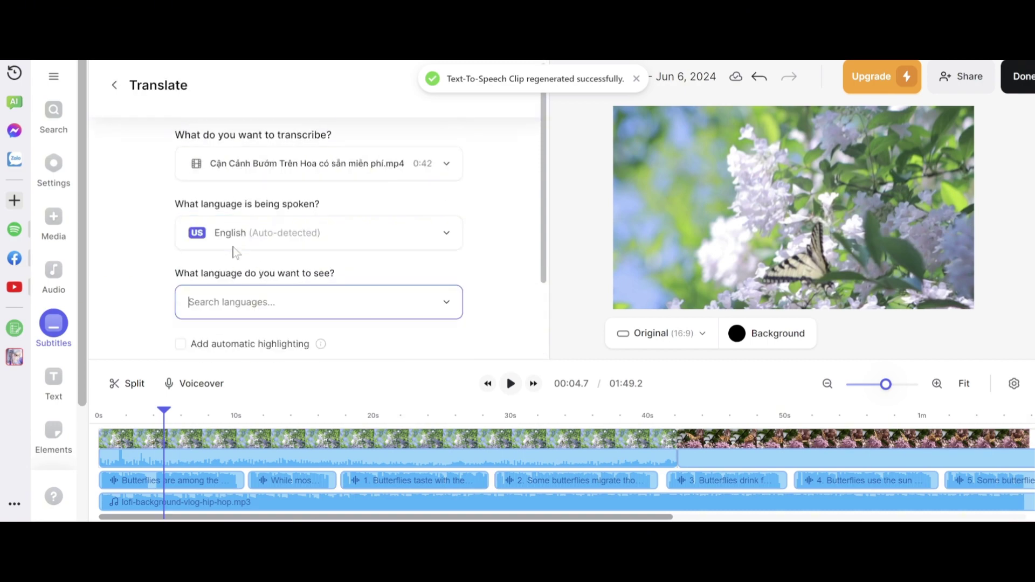
click(114, 85)
click(238, 189)
scroll(278, 256, down, 2)
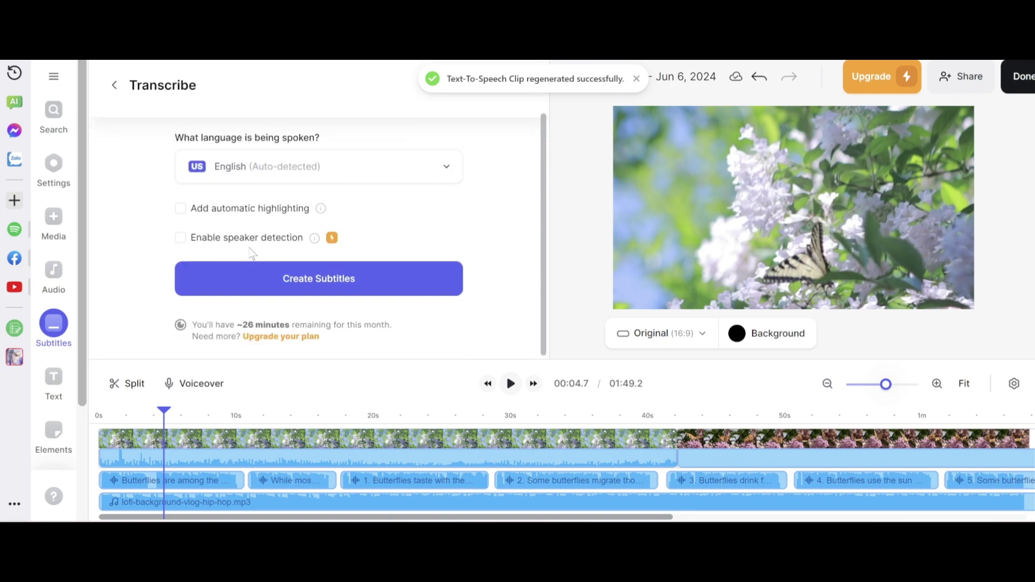
click(244, 209)
click(268, 286)
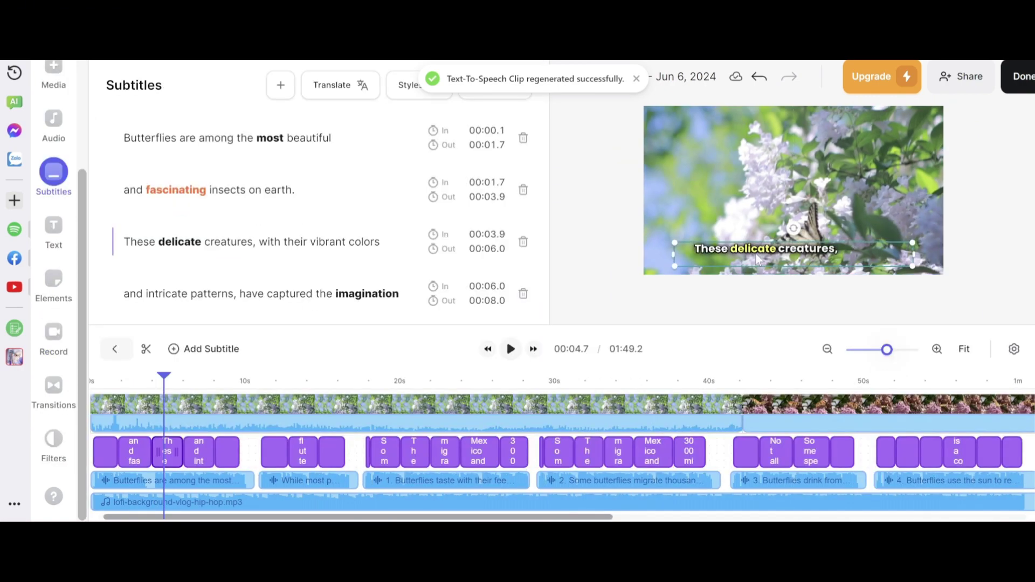
drag(746, 261, 746, 268)
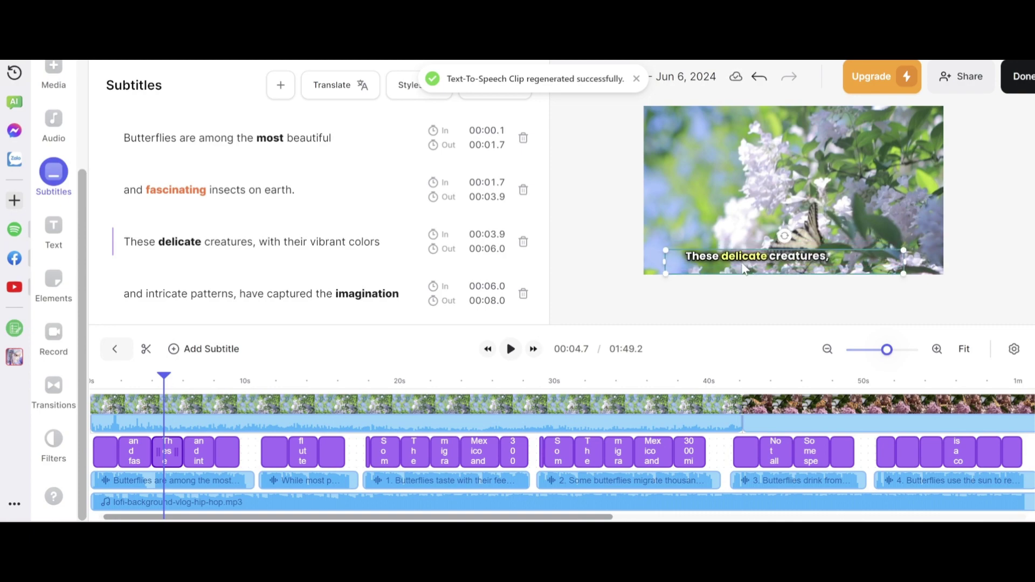
click(53, 283)
scroll(258, 304, down, 1)
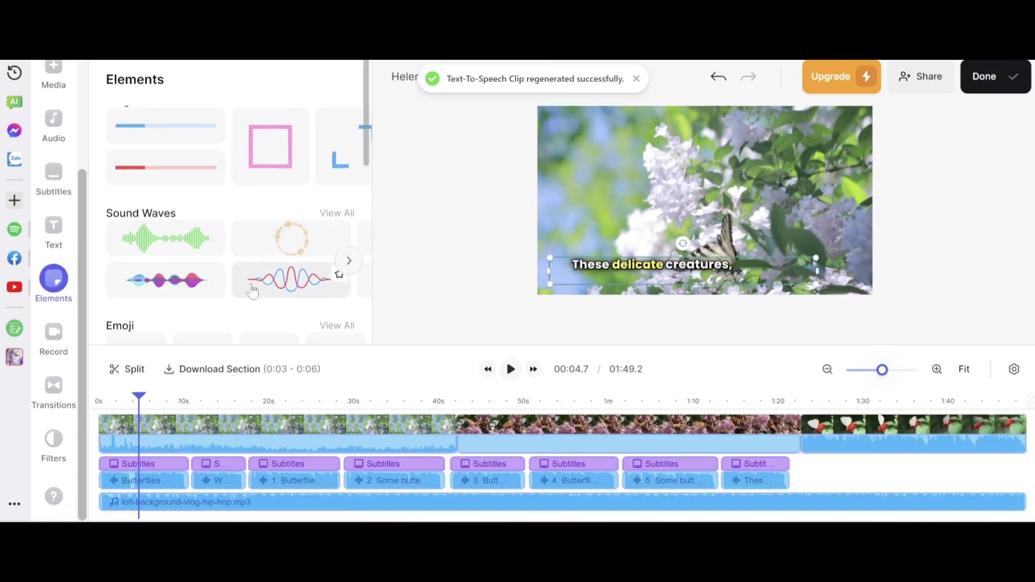
scroll(319, 285, down, 5)
scroll(256, 306, down, 4)
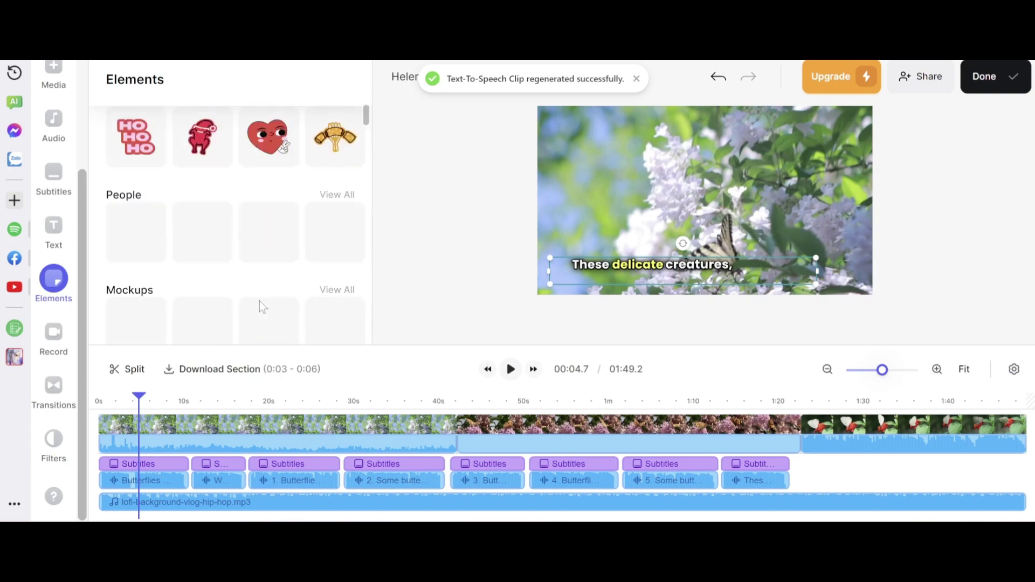
scroll(261, 302, down, 2)
scroll(262, 303, down, 2)
scroll(262, 306, down, 2)
scroll(283, 267, up, 1)
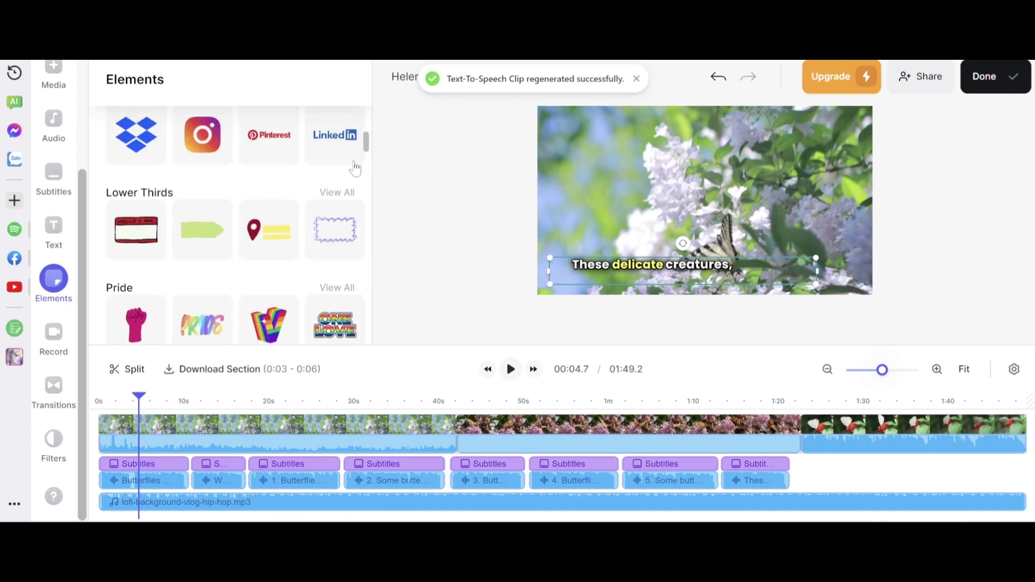
scroll(305, 236, up, 2)
scroll(316, 263, down, 2)
scroll(317, 265, down, 1)
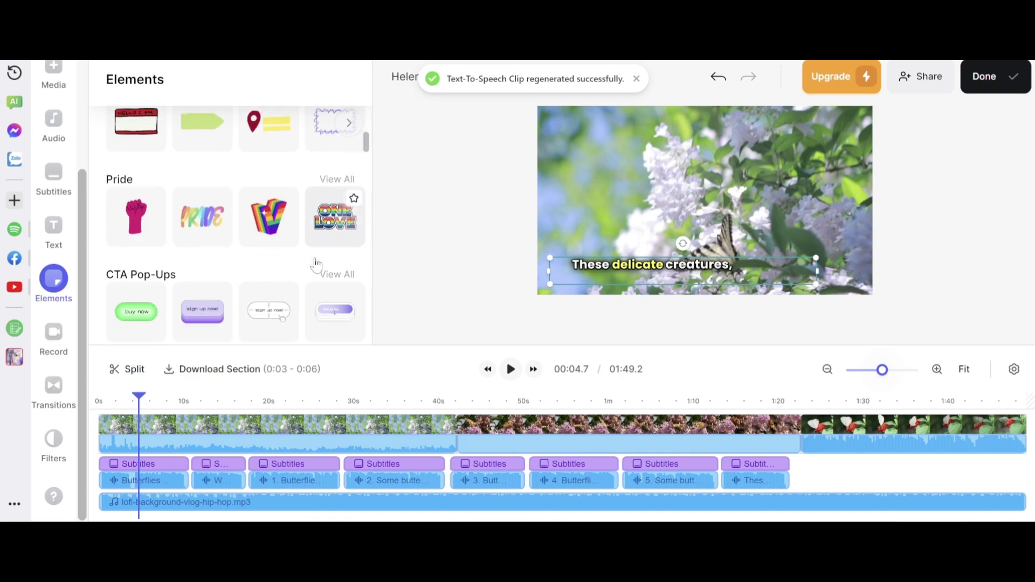
scroll(317, 264, down, 2)
scroll(281, 259, down, 3)
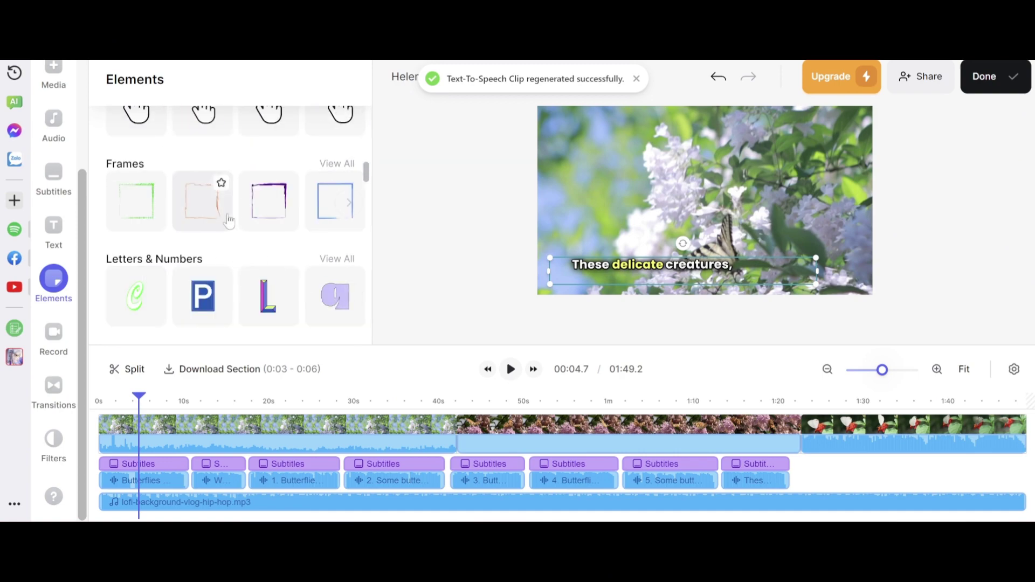
scroll(235, 235, down, 1)
scroll(259, 267, down, 3)
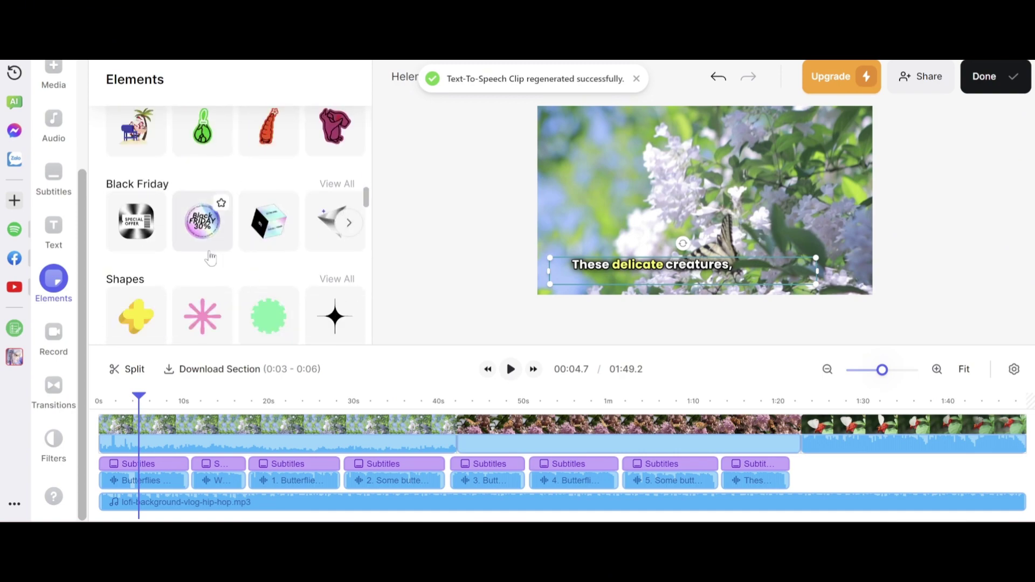
scroll(211, 257, down, 2)
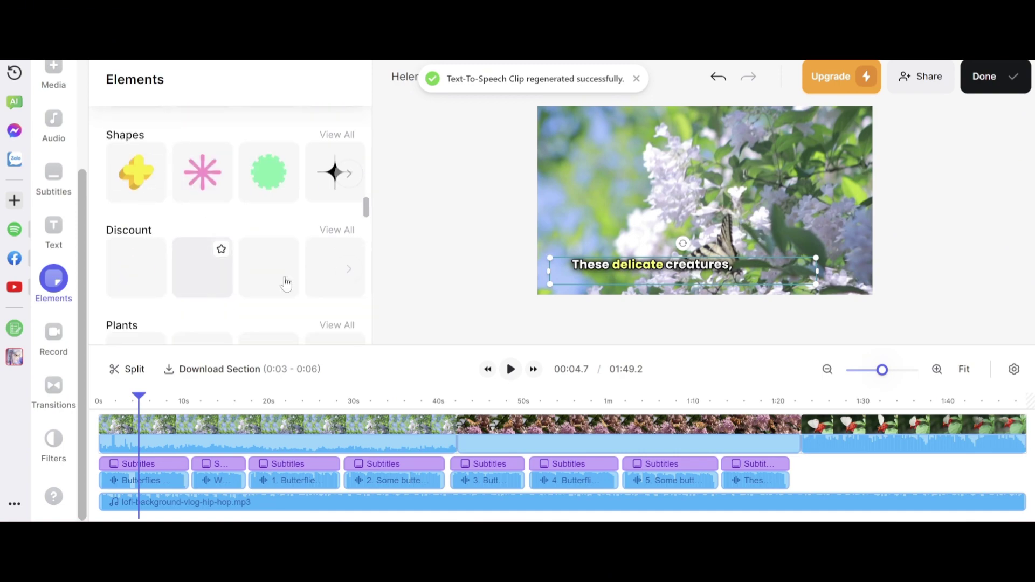
Browse transitions, then apply the Calm II filter at 38% intensity.
click(54, 385)
scroll(303, 192, down, 1)
scroll(157, 324, down, 3)
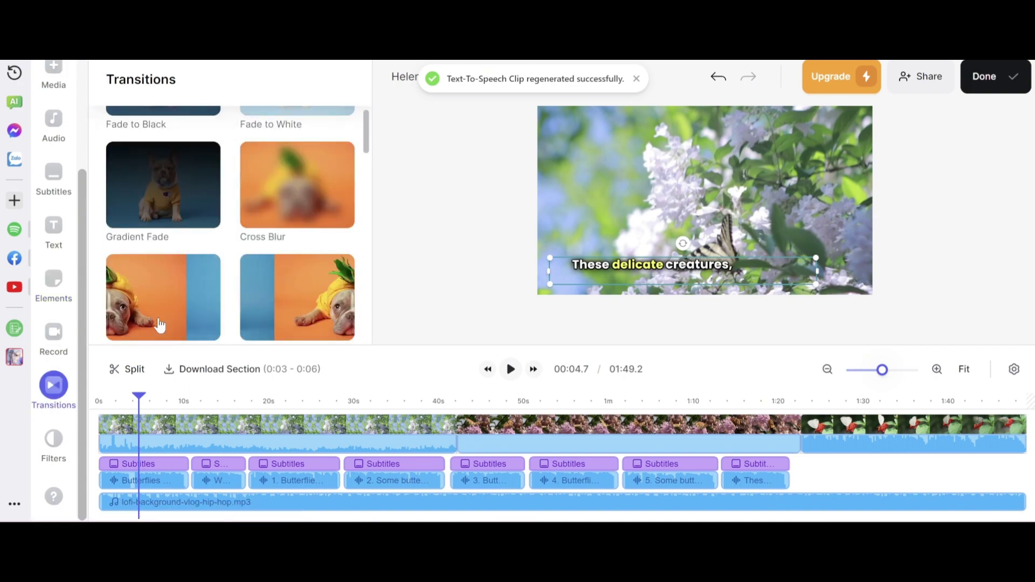
drag(157, 324, 139, 405)
click(53, 439)
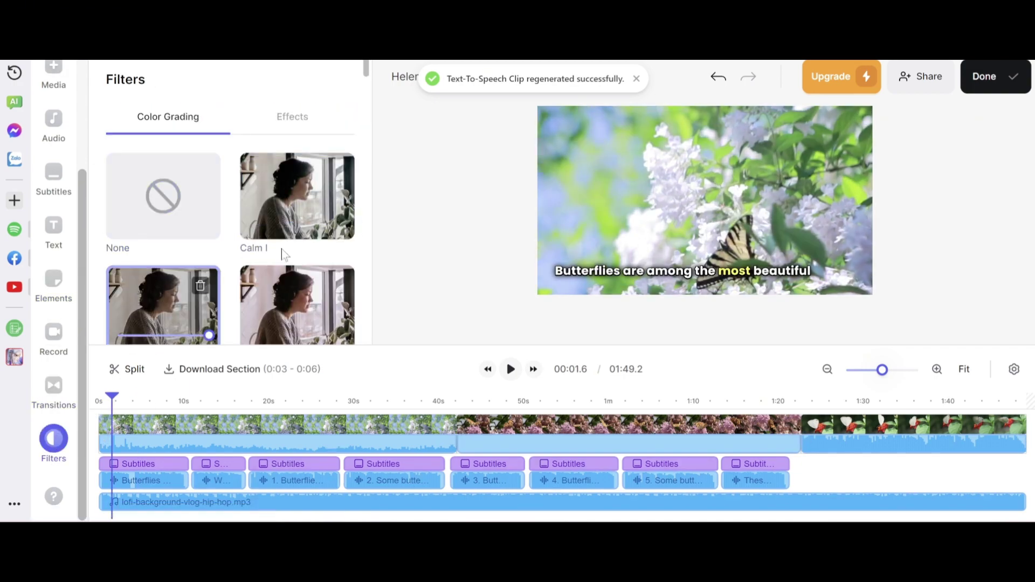
scroll(162, 275, down, 1)
click(153, 279)
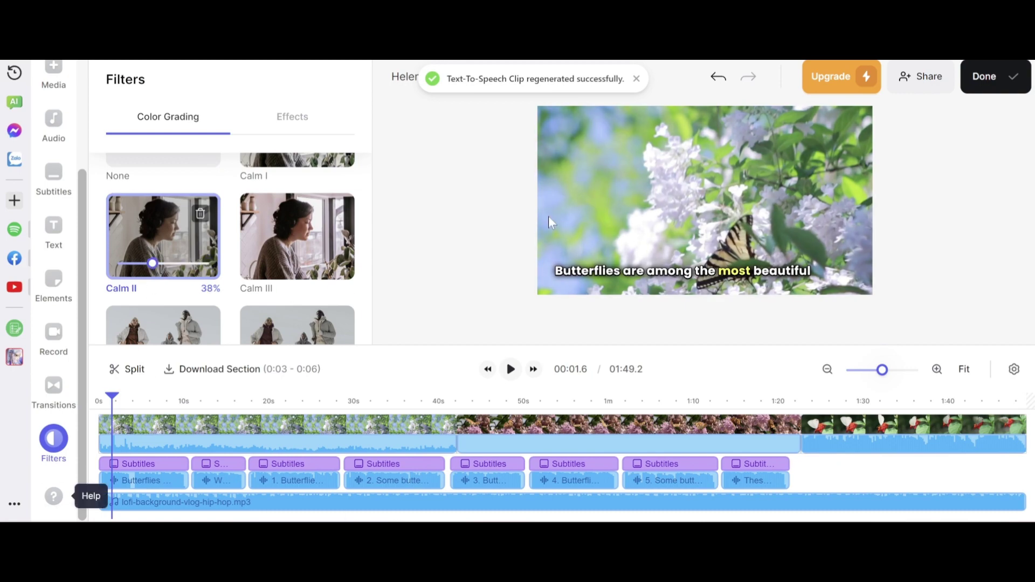
scroll(154, 275, up, 1)
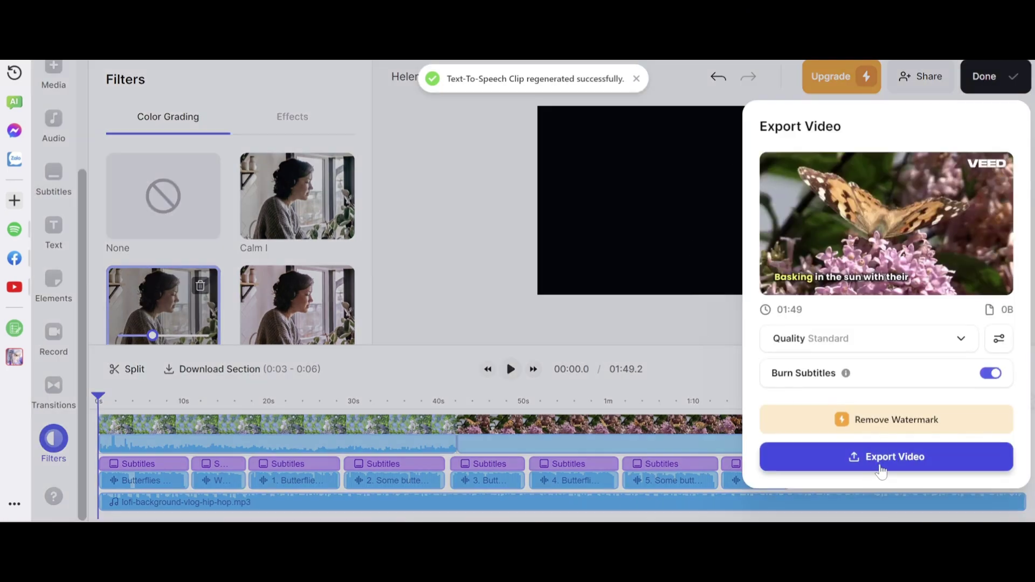
Export the video at Standard quality and go to the rendering page.
click(935, 333)
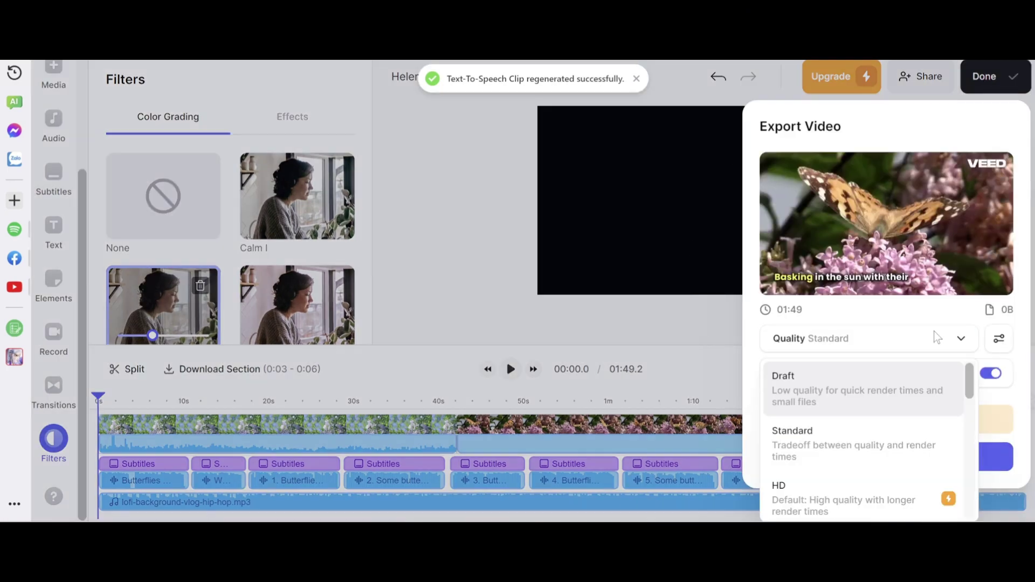
click(887, 454)
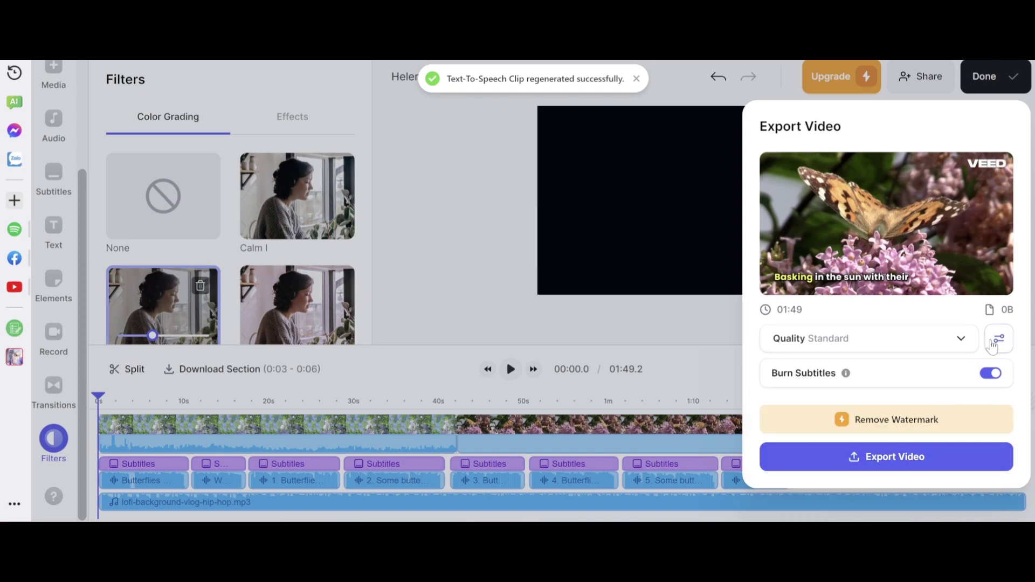
click(899, 463)
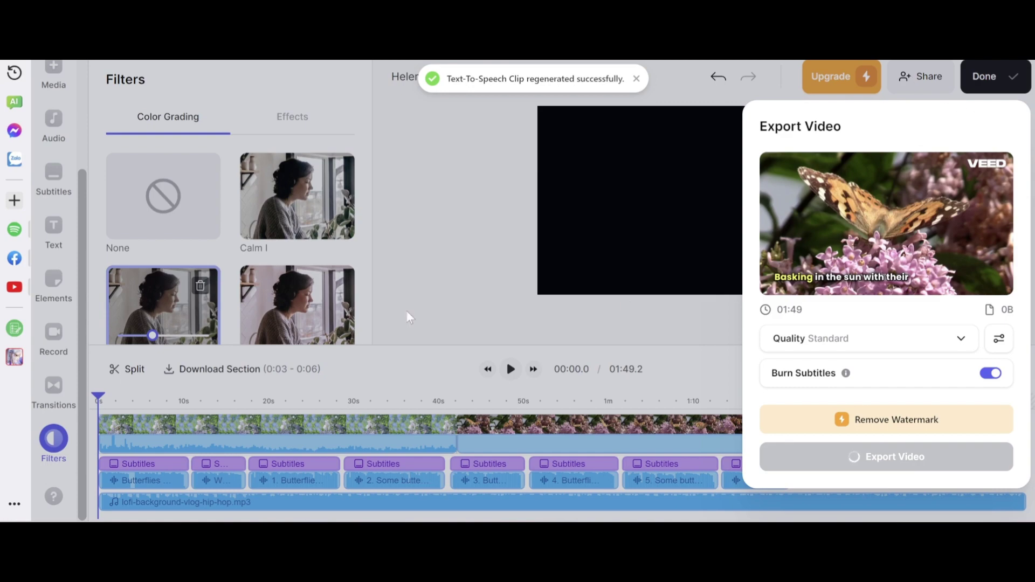
click(637, 81)
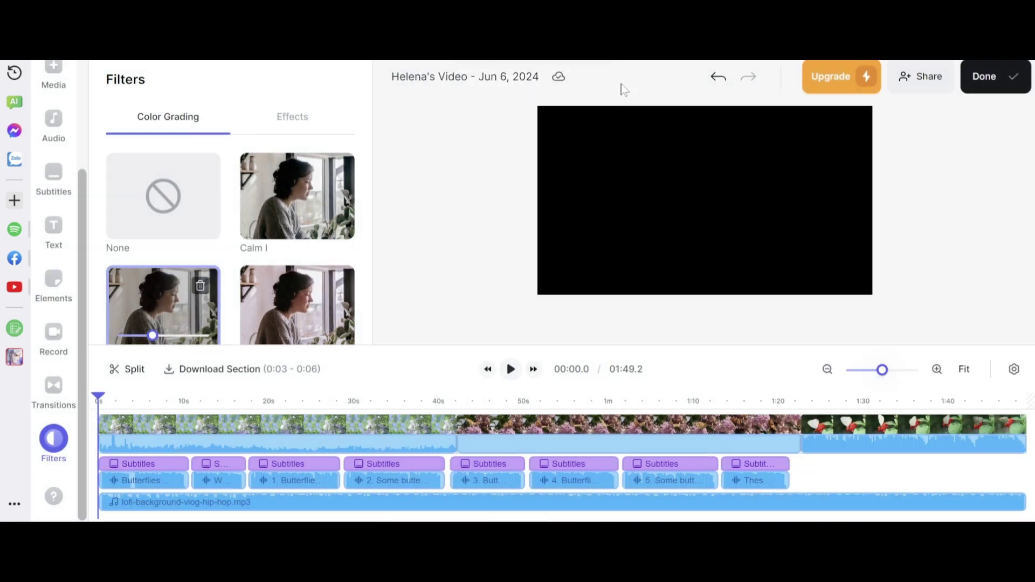
click(988, 85)
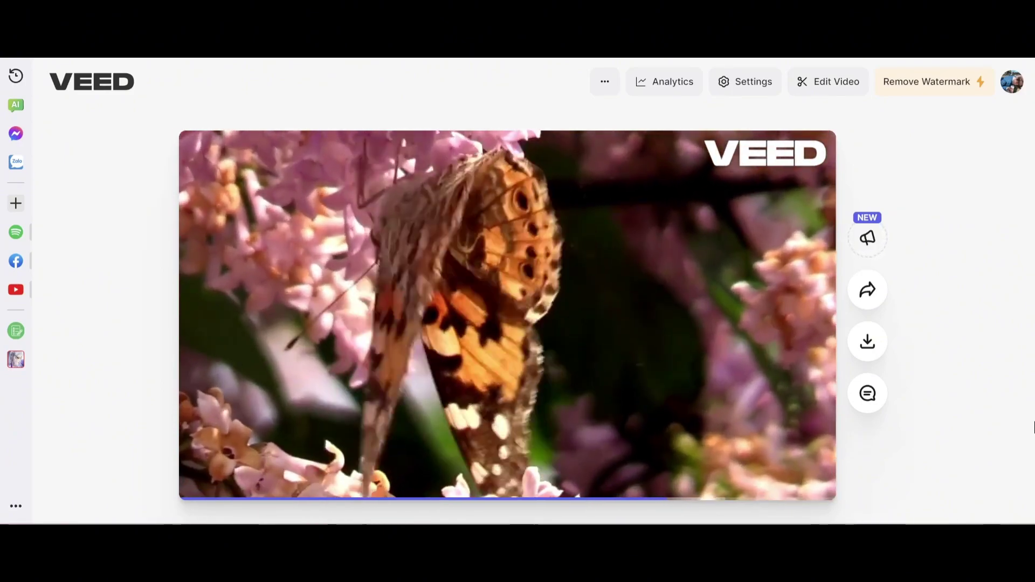
Let the render reach 100%, watch the exported butterfly video, then pause it.
key(space)
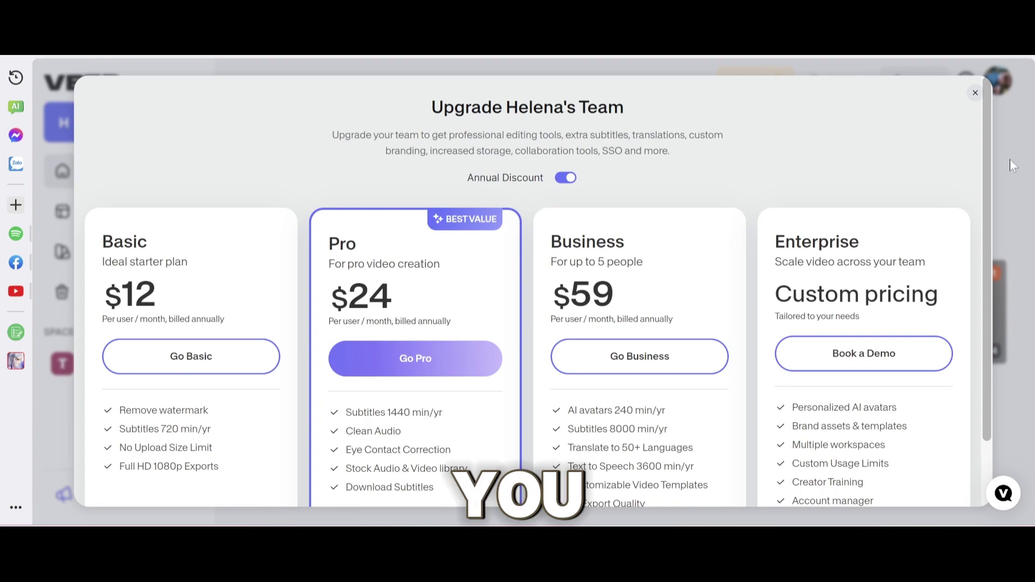
scroll(904, 164, down, 1)
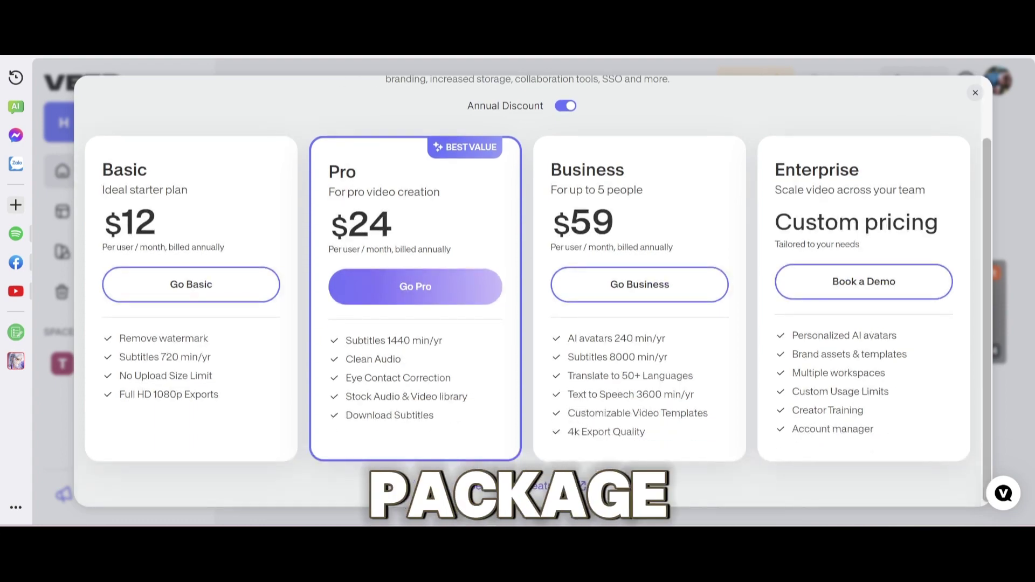